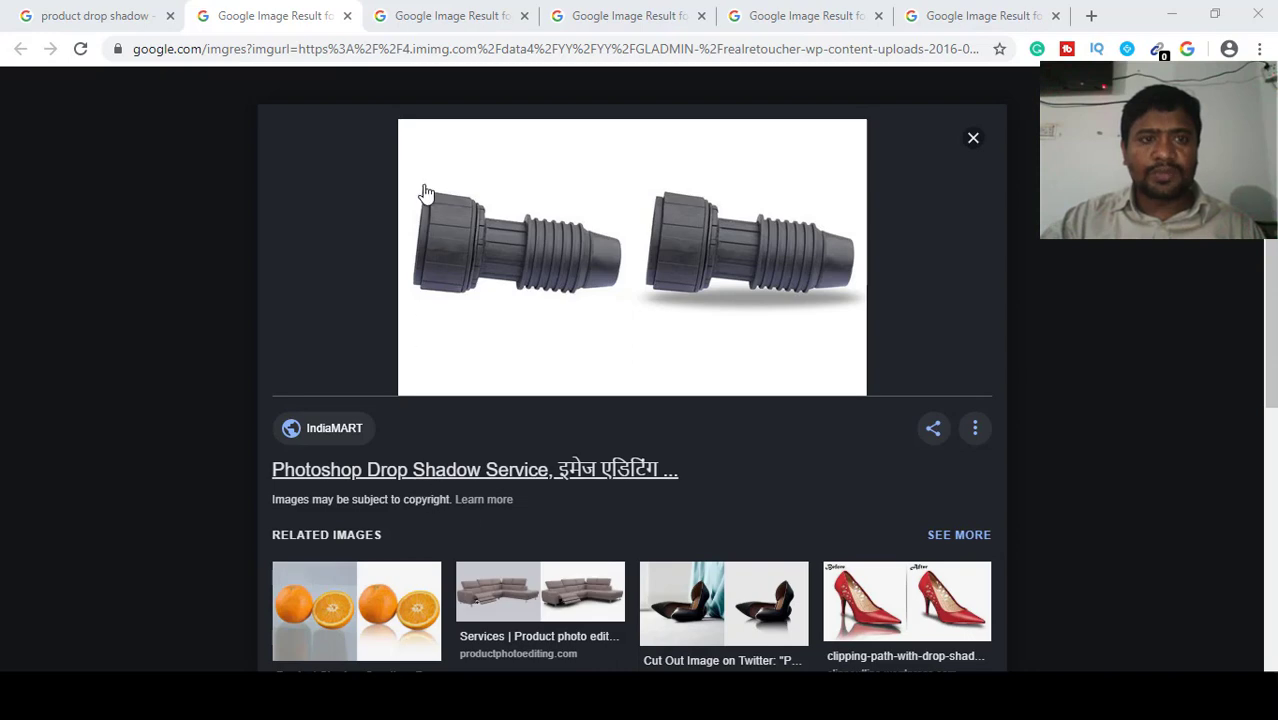
Compare the sofa, watch, connector and mug shadow examples, ending on the black bag before-and-after
{"action": "left_click", "coordinate": [428, 22]}
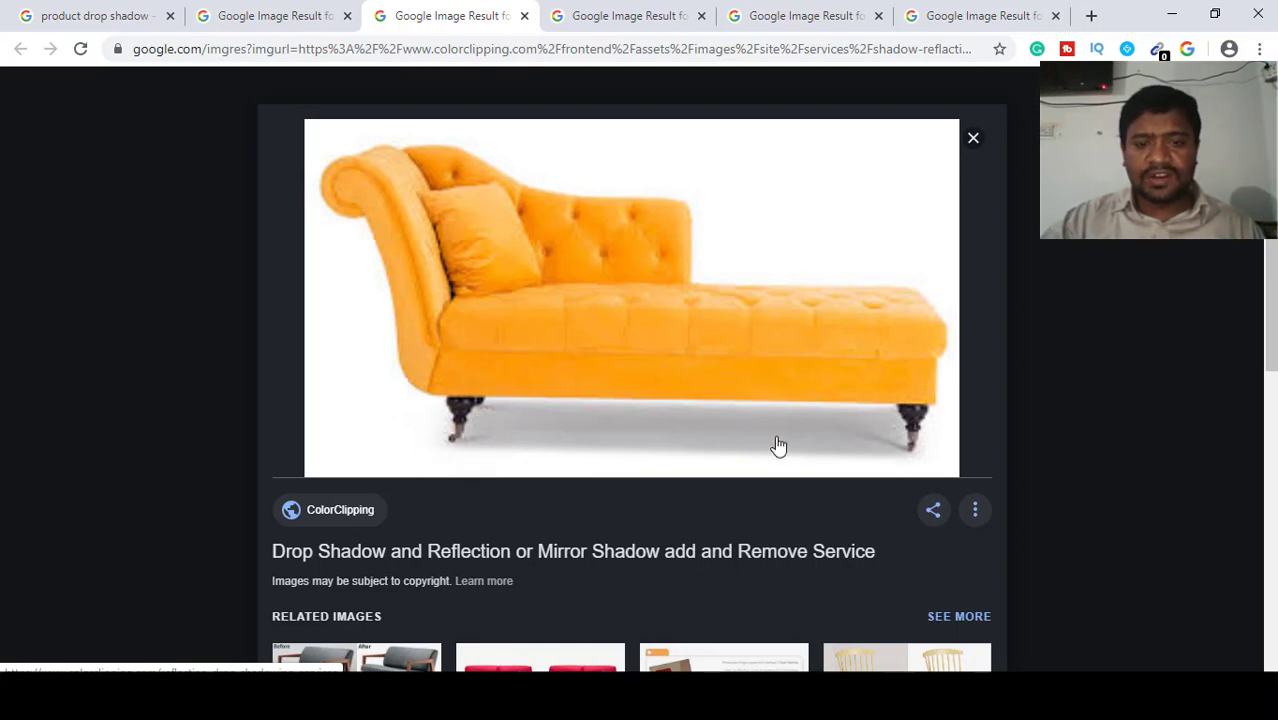
{"action": "left_click", "coordinate": [628, 18]}
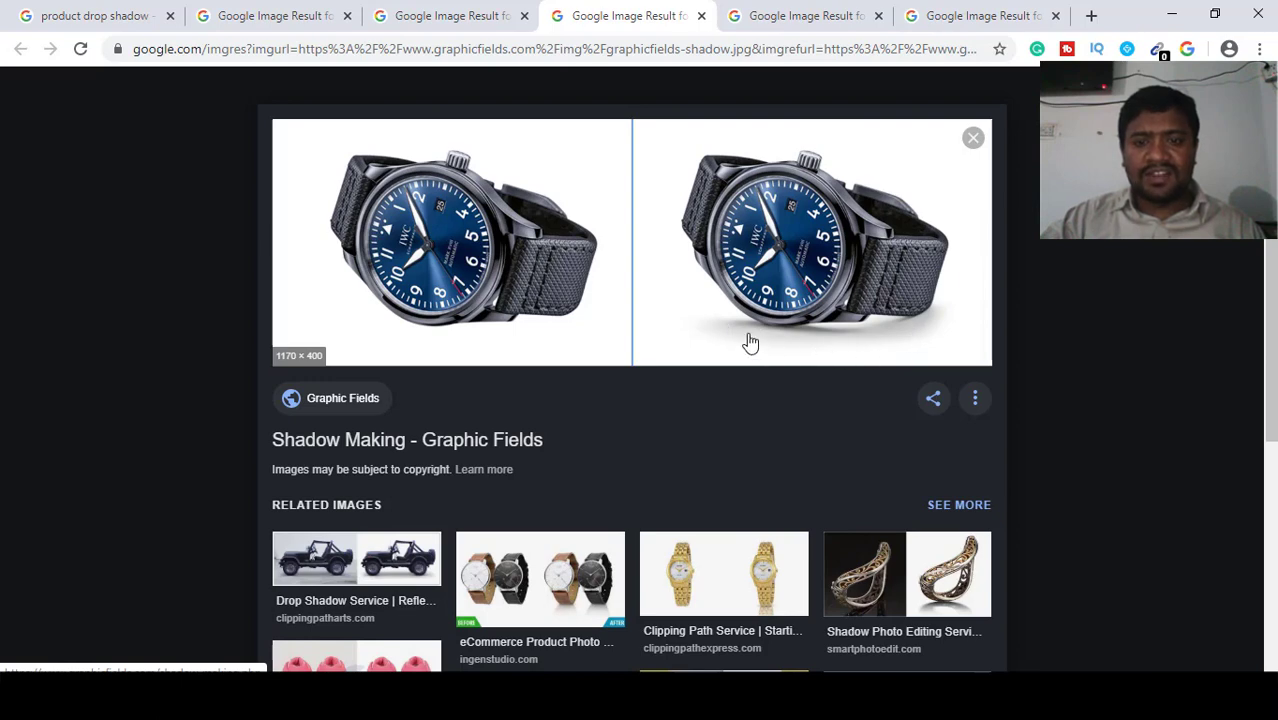
{"action": "left_click", "coordinate": [773, 12]}
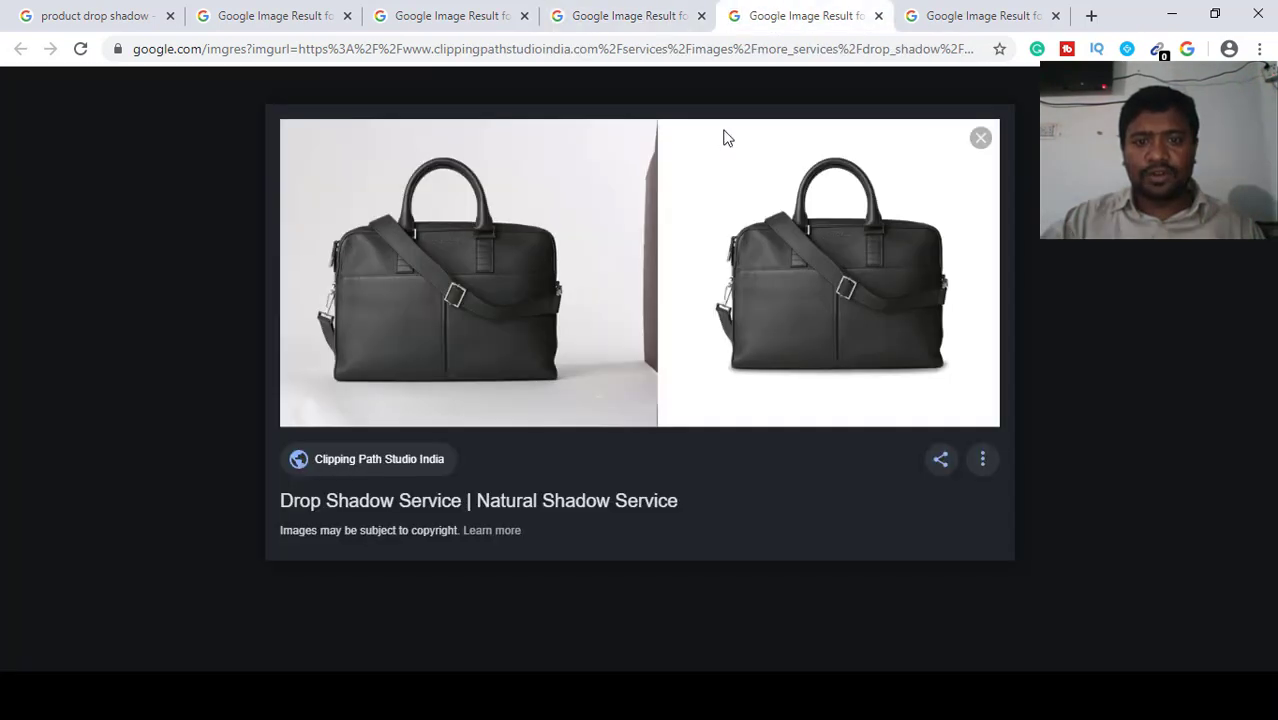
{"action": "left_click", "coordinate": [288, 16]}
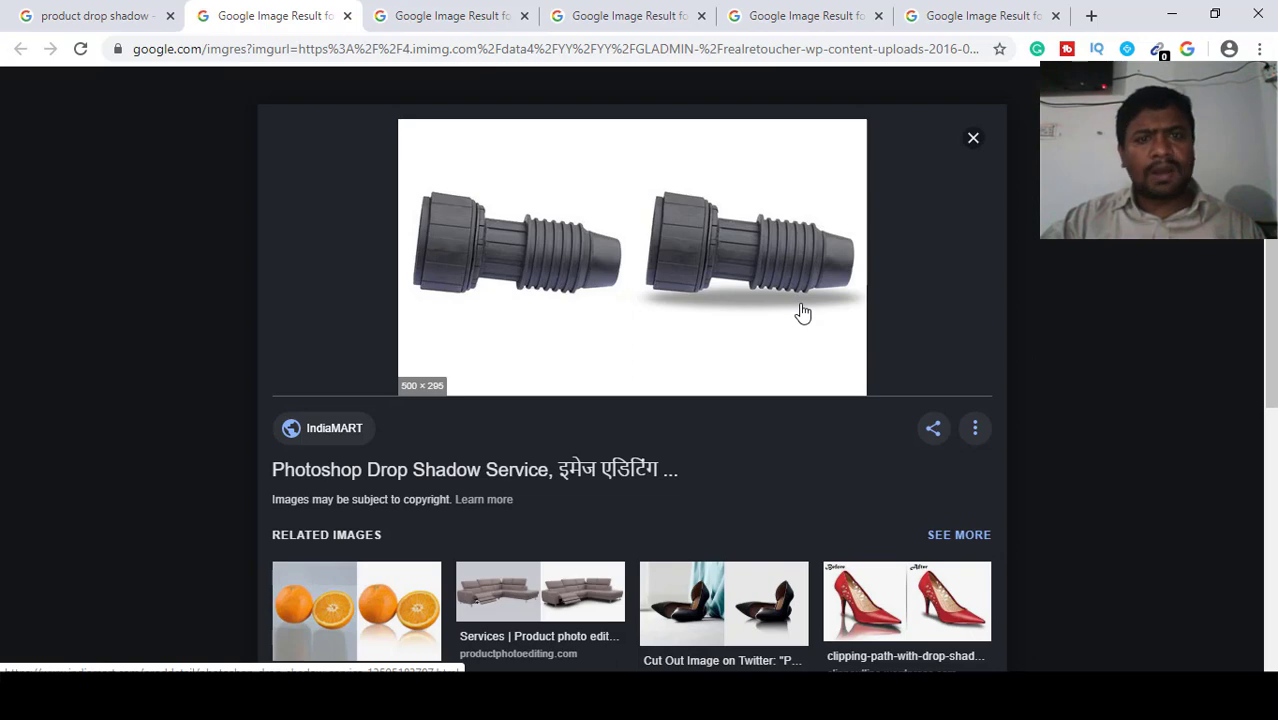
{"action": "left_click", "coordinate": [948, 18]}
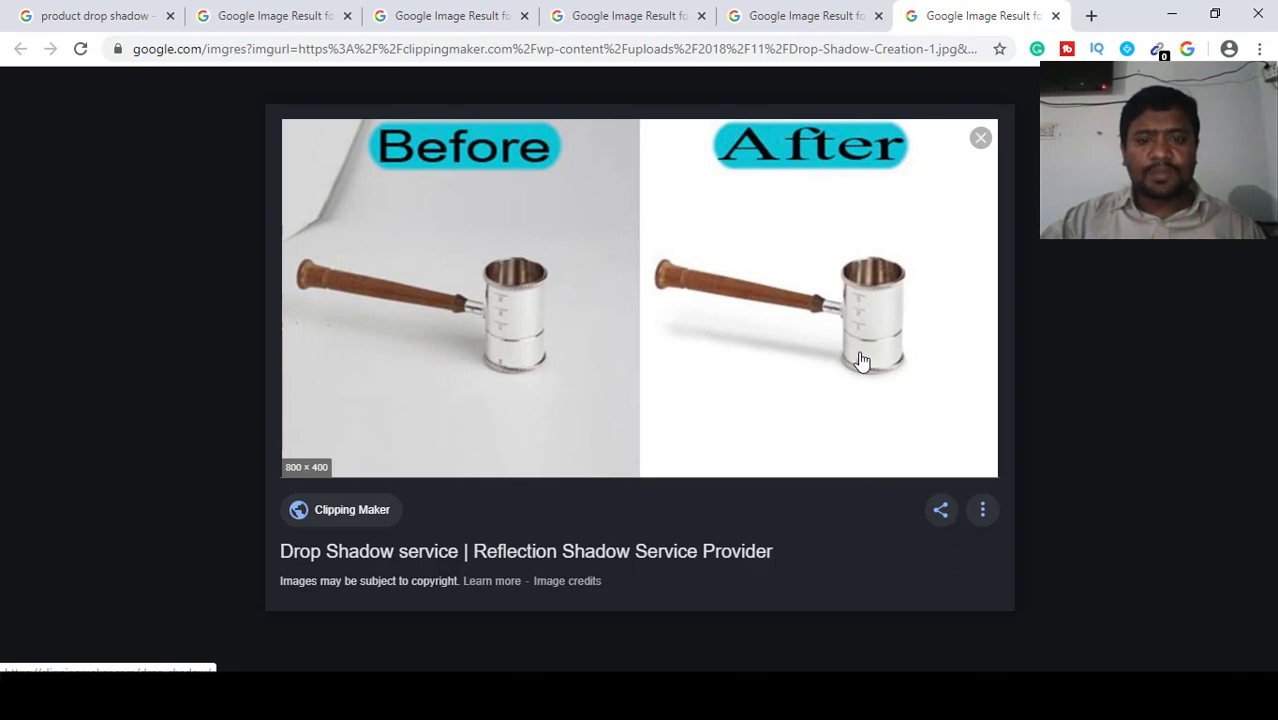
{"action": "left_click", "coordinate": [800, 22]}
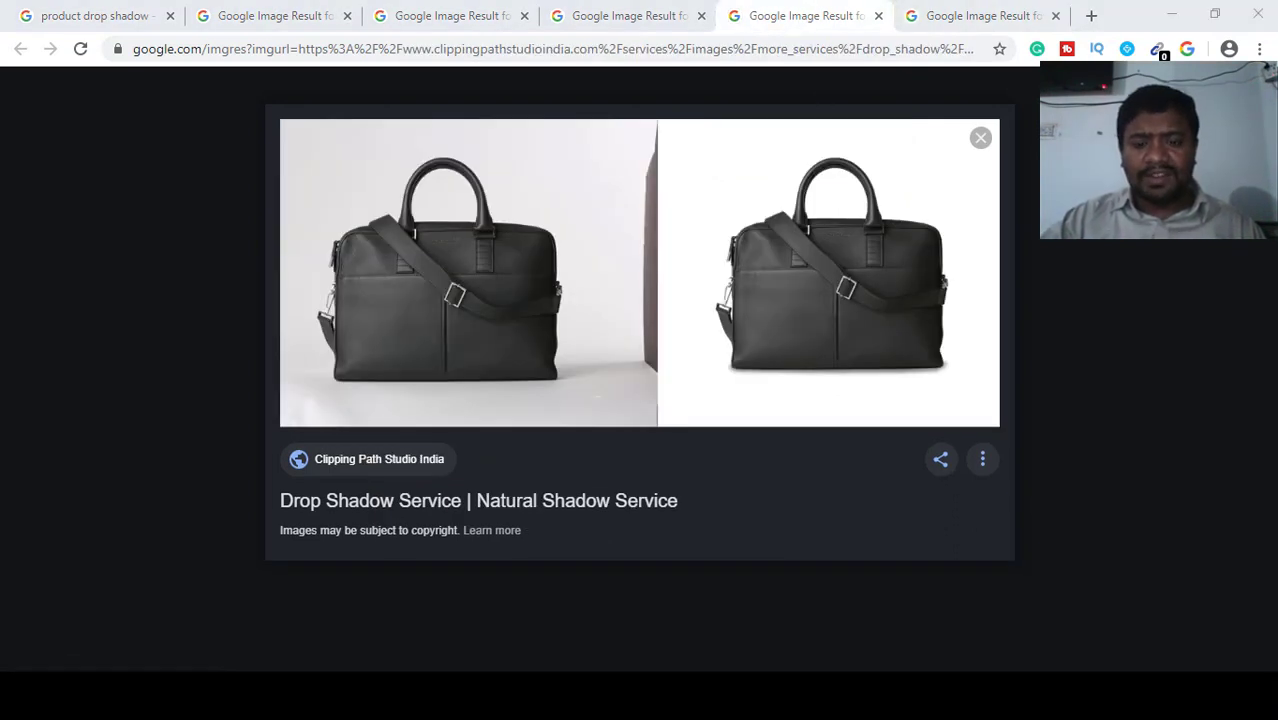
{"action": "key", "text": "alt+Tab"}
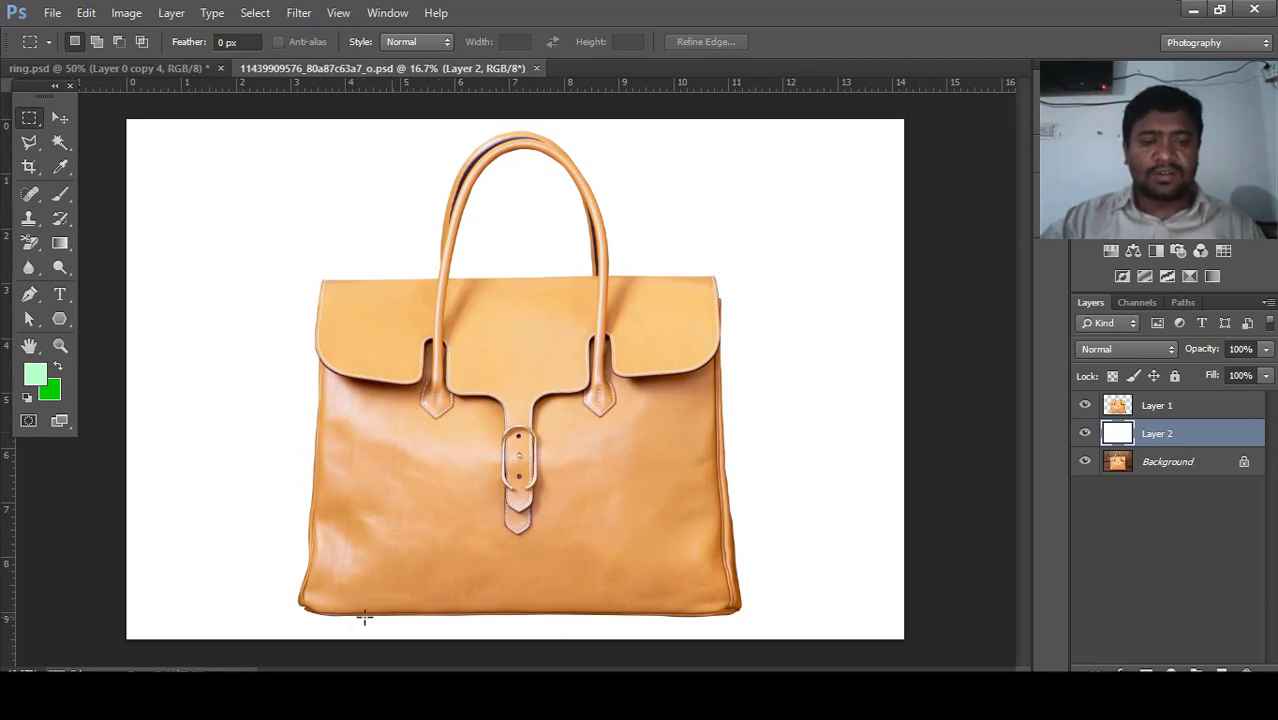
Toggle the cut-out and white layers against the original photo, then select Layer 1
{"action": "left_click", "coordinate": [62, 120]}
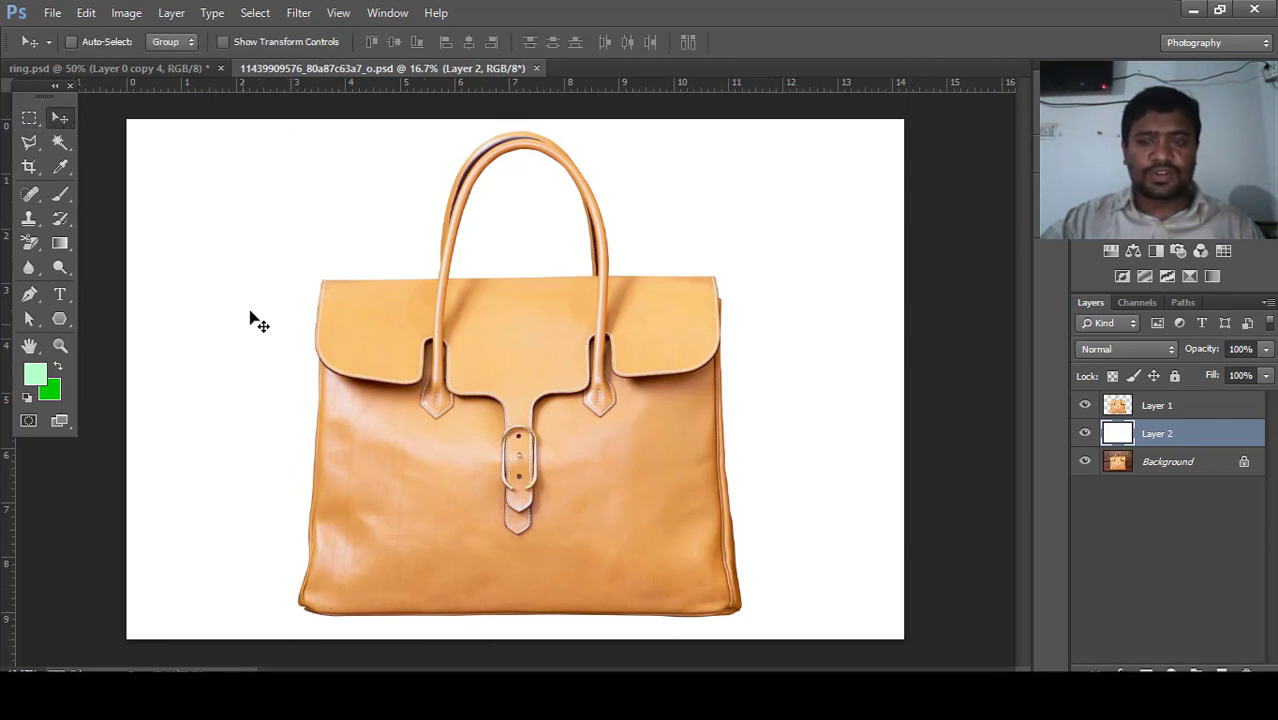
{"action": "left_click", "coordinate": [1085, 461], "text": "alt"}
{"action": "left_click", "coordinate": [1085, 433]}
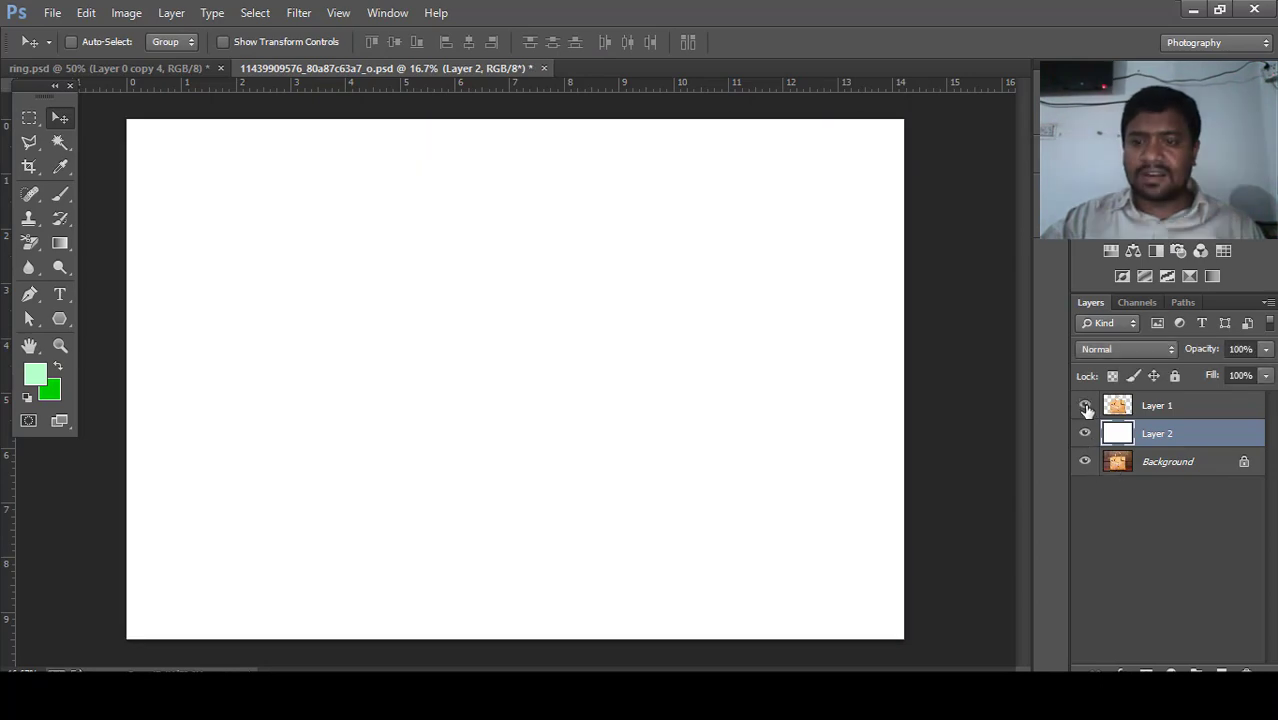
{"action": "left_click", "coordinate": [1085, 405]}
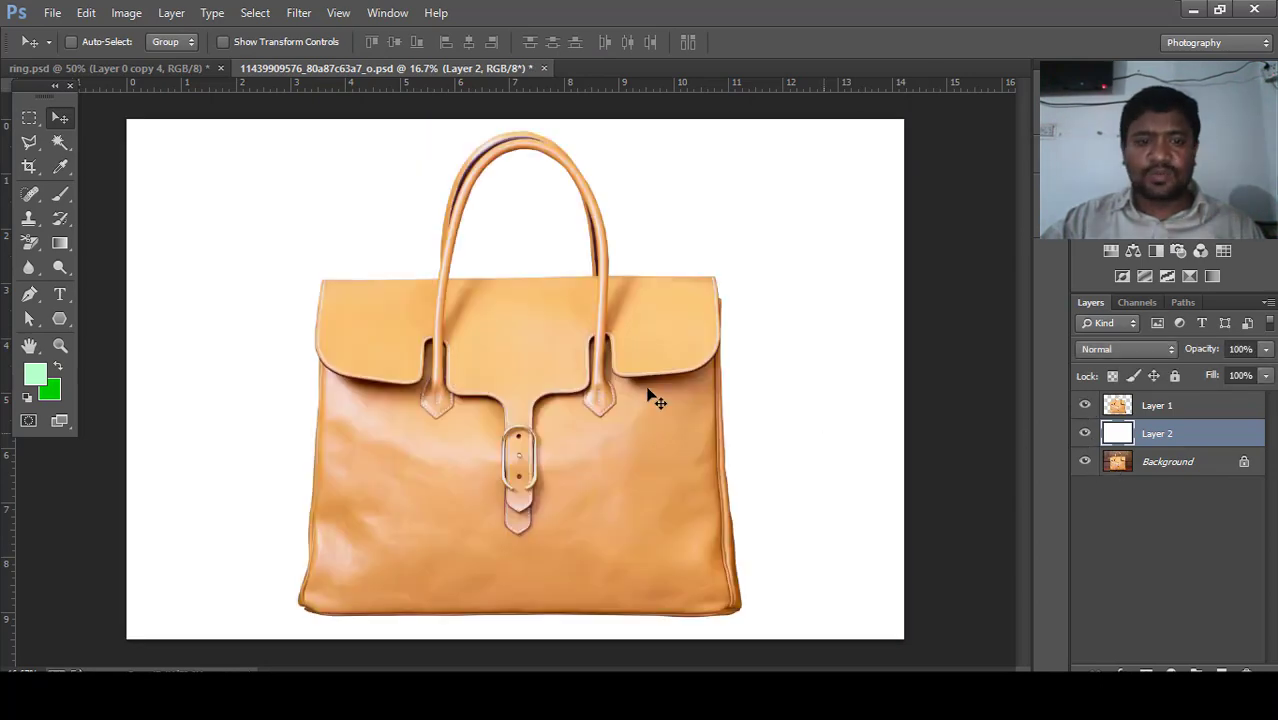
{"action": "left_click", "coordinate": [1177, 408]}
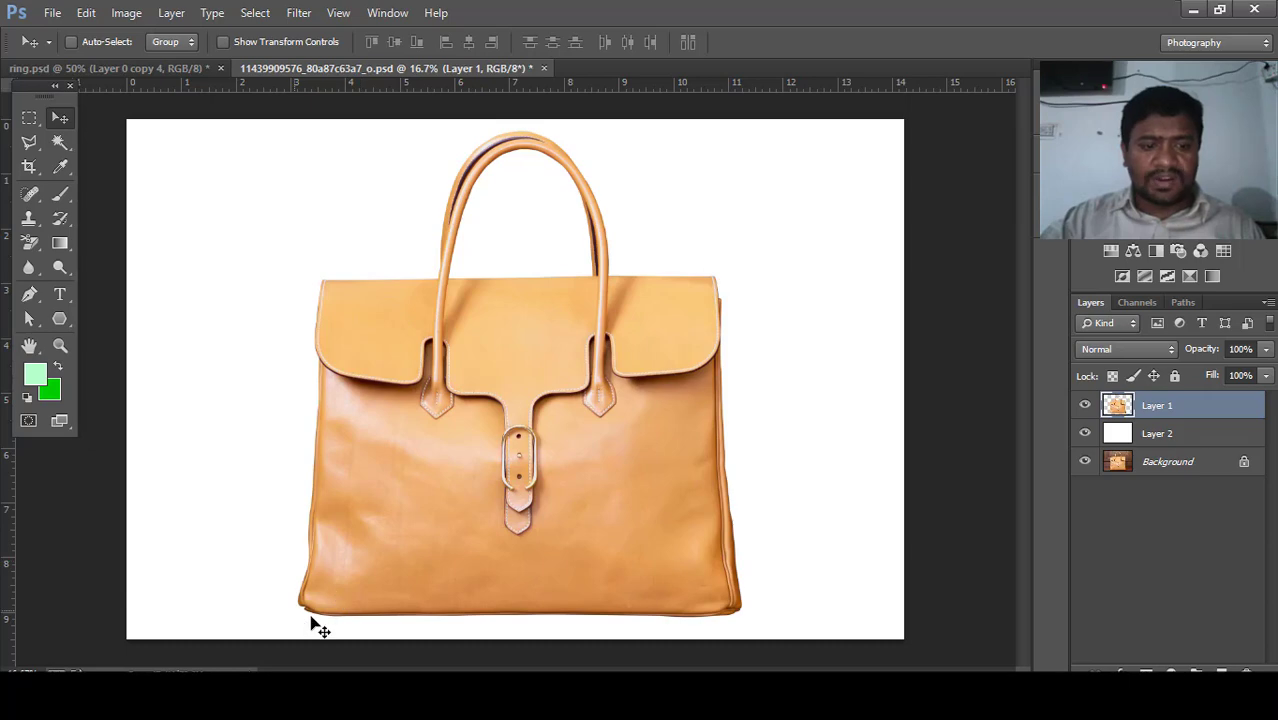
Zoom in and pan to the handbag's bottom edge
{"action": "left_click", "coordinate": [60, 345]}
{"action": "left_click", "coordinate": [508, 565]}
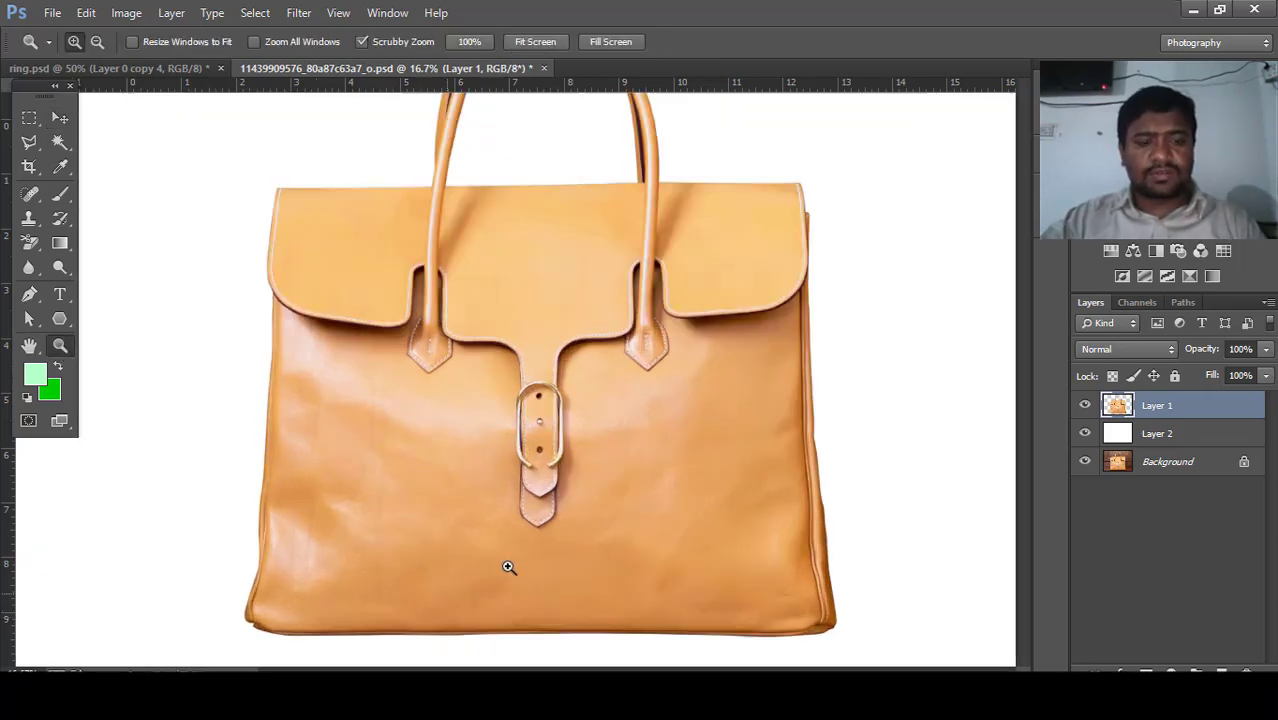
{"action": "left_click_drag", "start_coordinate": [516, 422], "coordinate": [505, 385]}
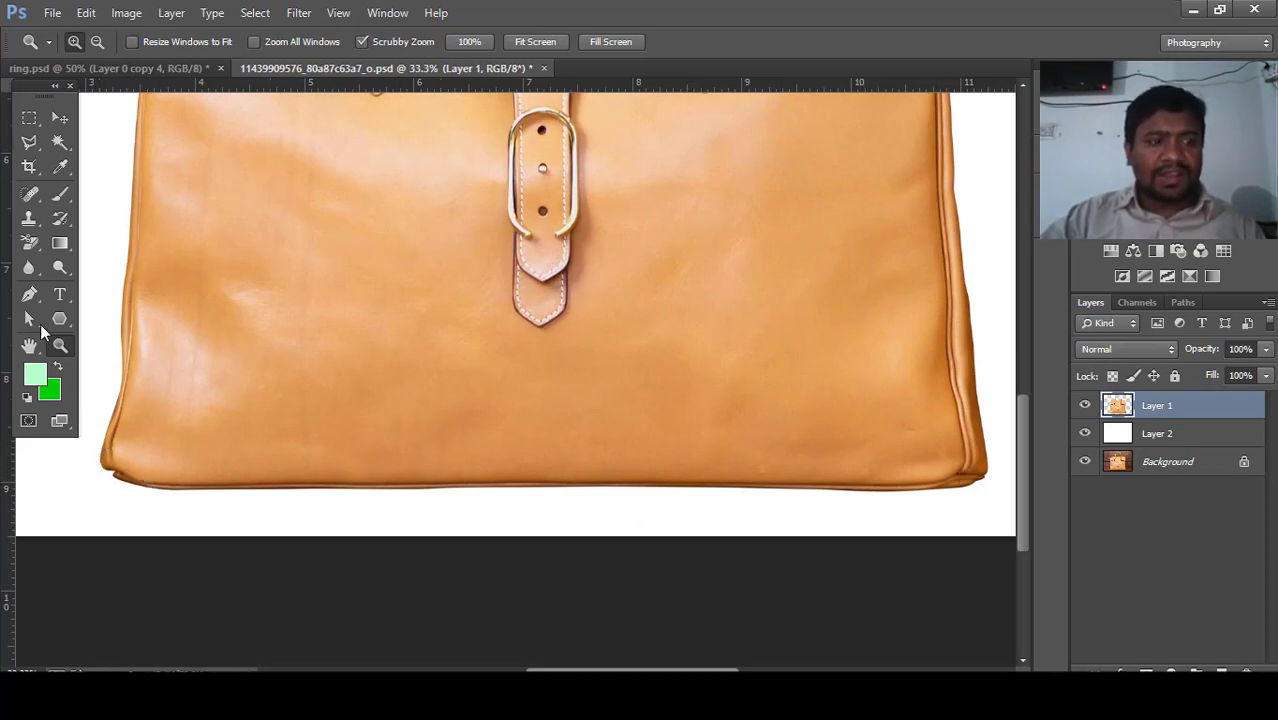
Create a new empty Path 1 in the Paths panel for Pen tool drawing
{"action": "left_click", "coordinate": [30, 295]}
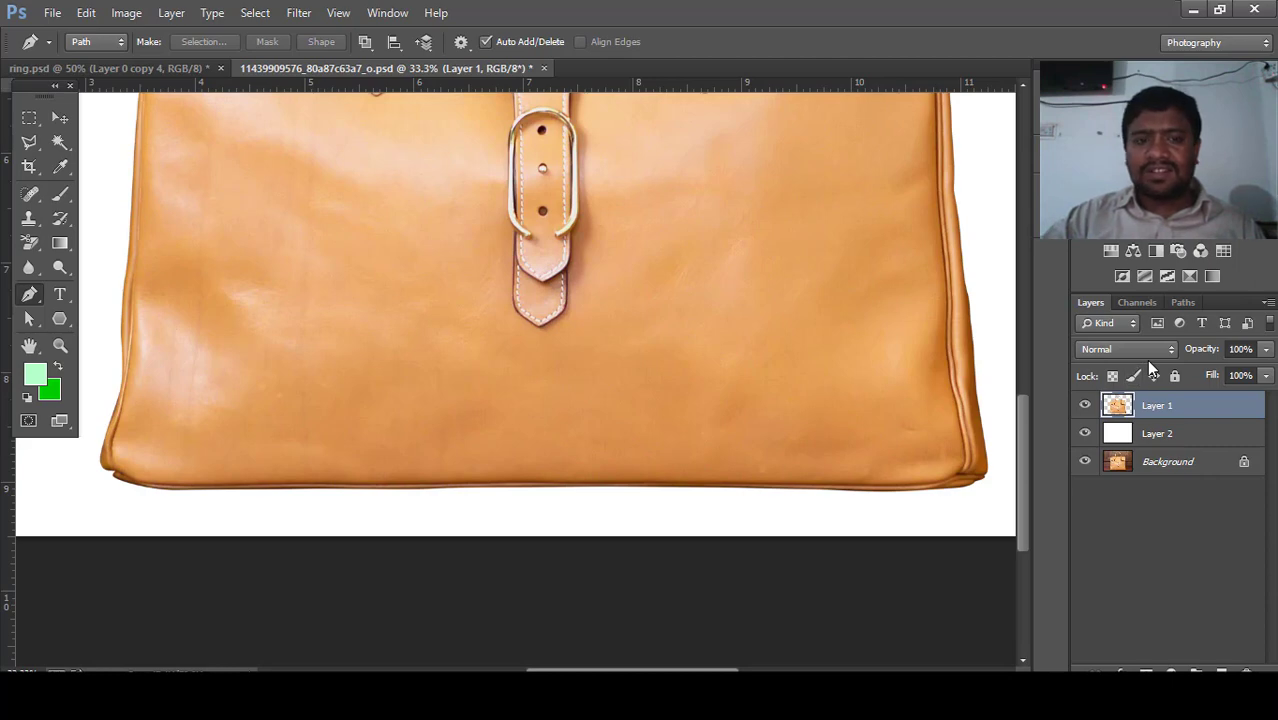
{"action": "left_click", "coordinate": [1179, 304]}
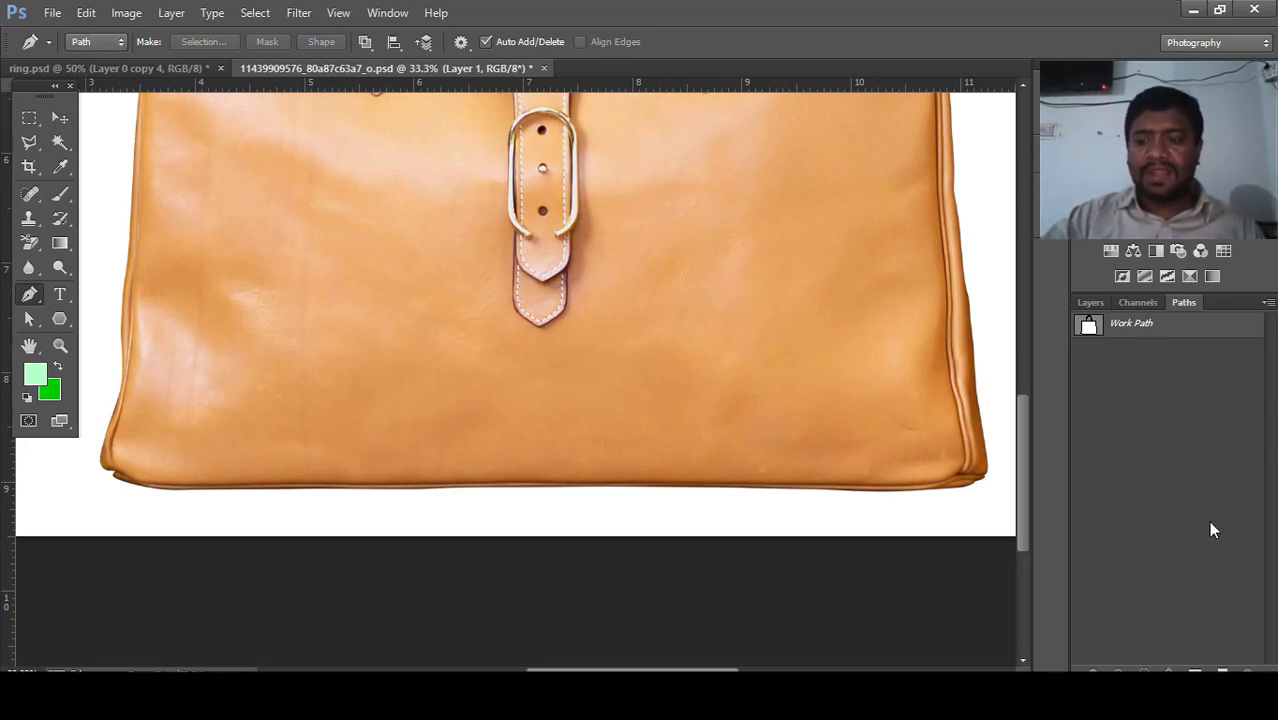
{"action": "left_click", "coordinate": [1218, 666]}
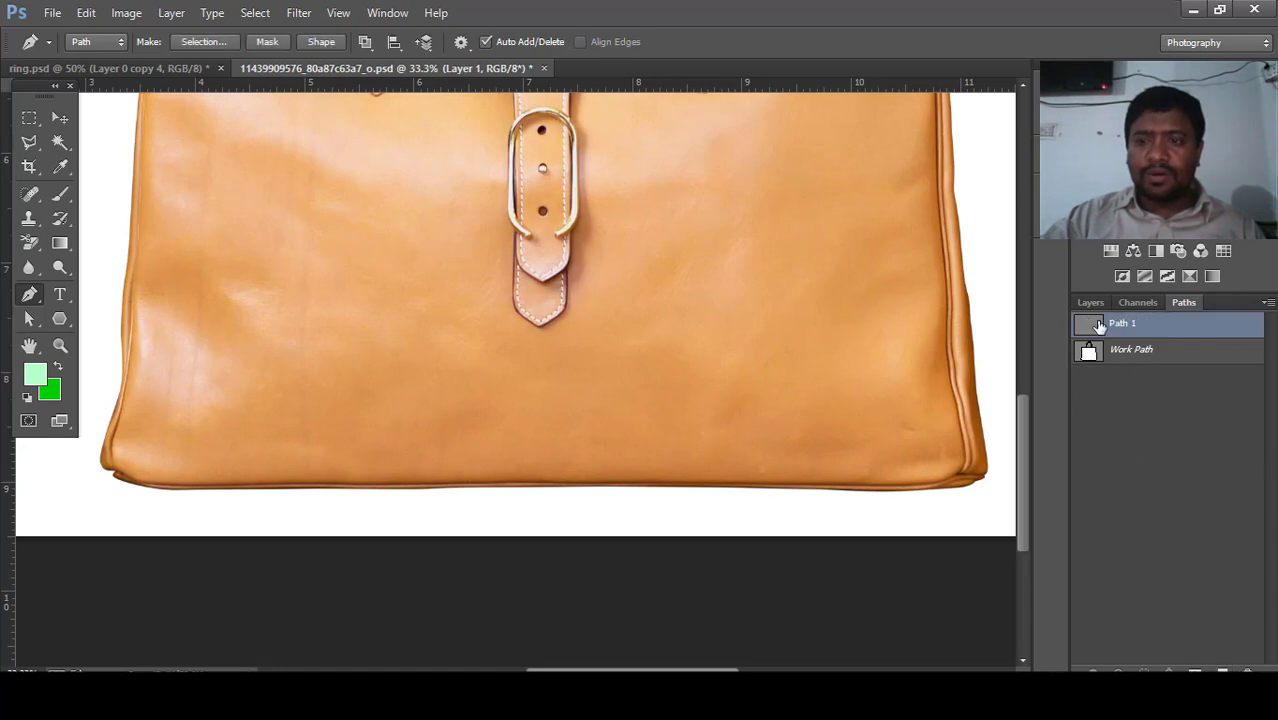
{"action": "left_click", "coordinate": [1092, 302]}
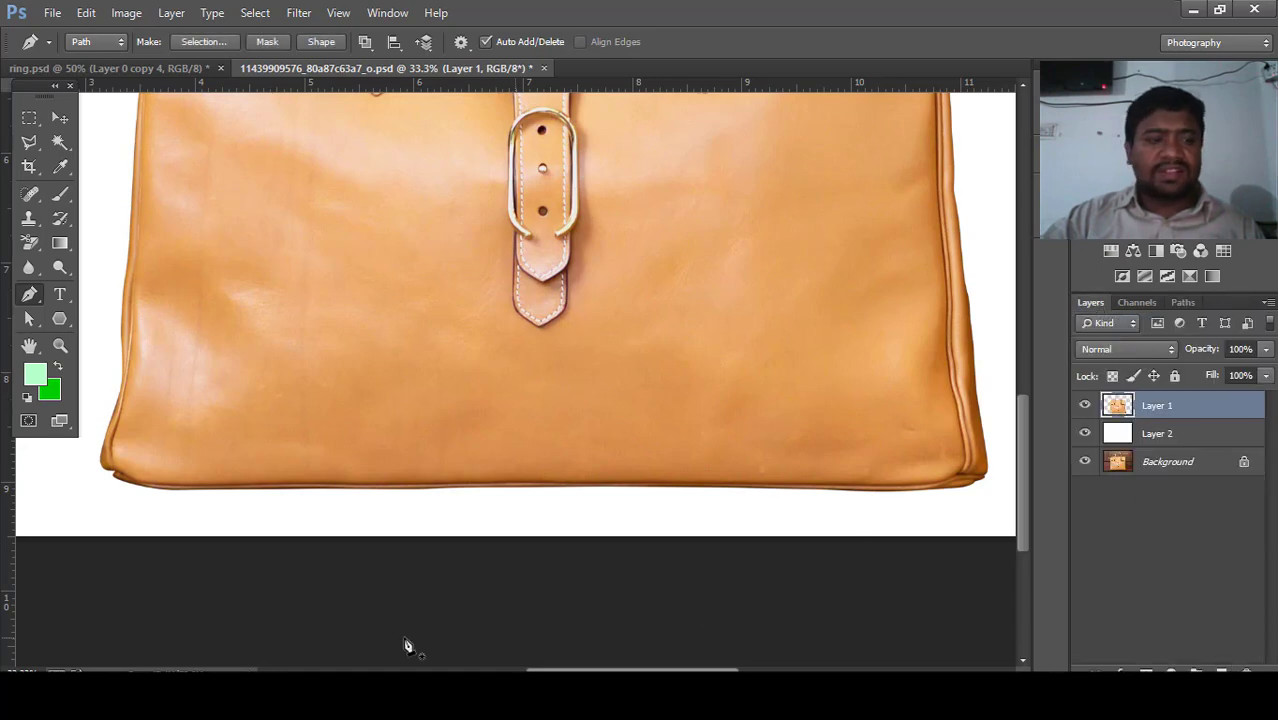
Trace a closed curved path along the bag's bottom edge, around both lower corners
{"action": "left_click", "coordinate": [102, 466]}
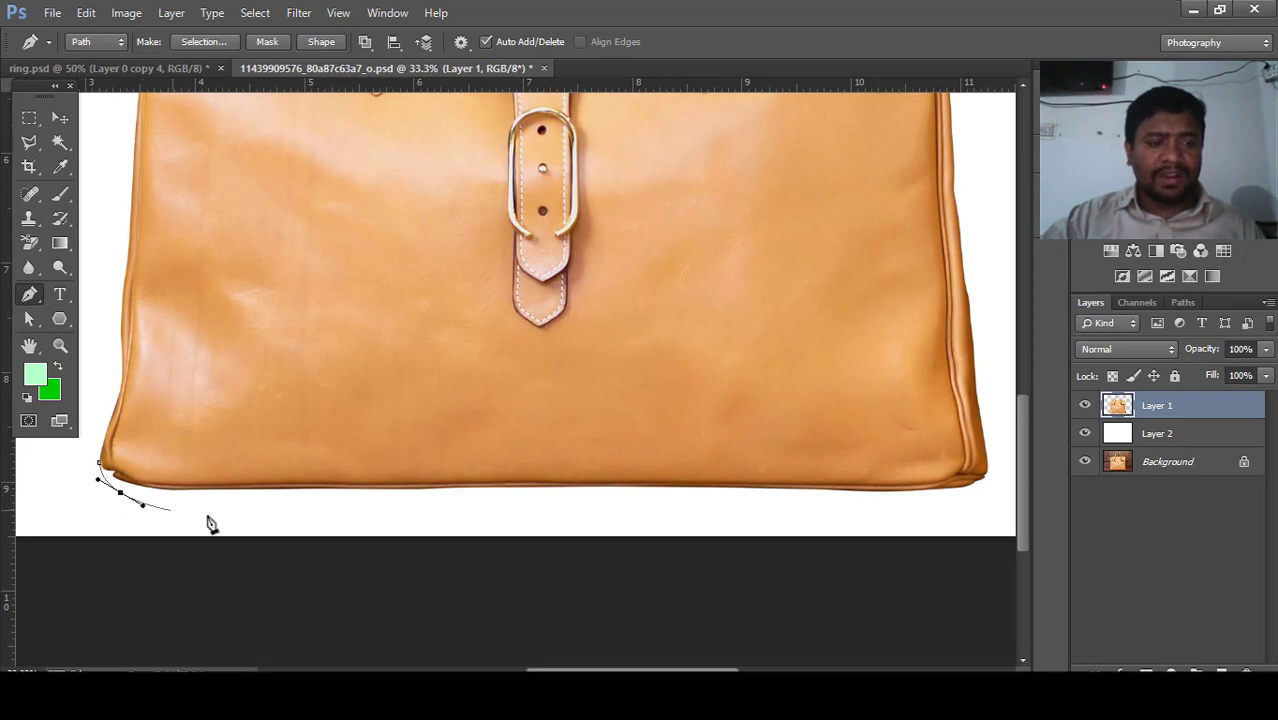
{"action": "left_click_drag", "start_coordinate": [548, 499], "coordinate": [636, 499]}
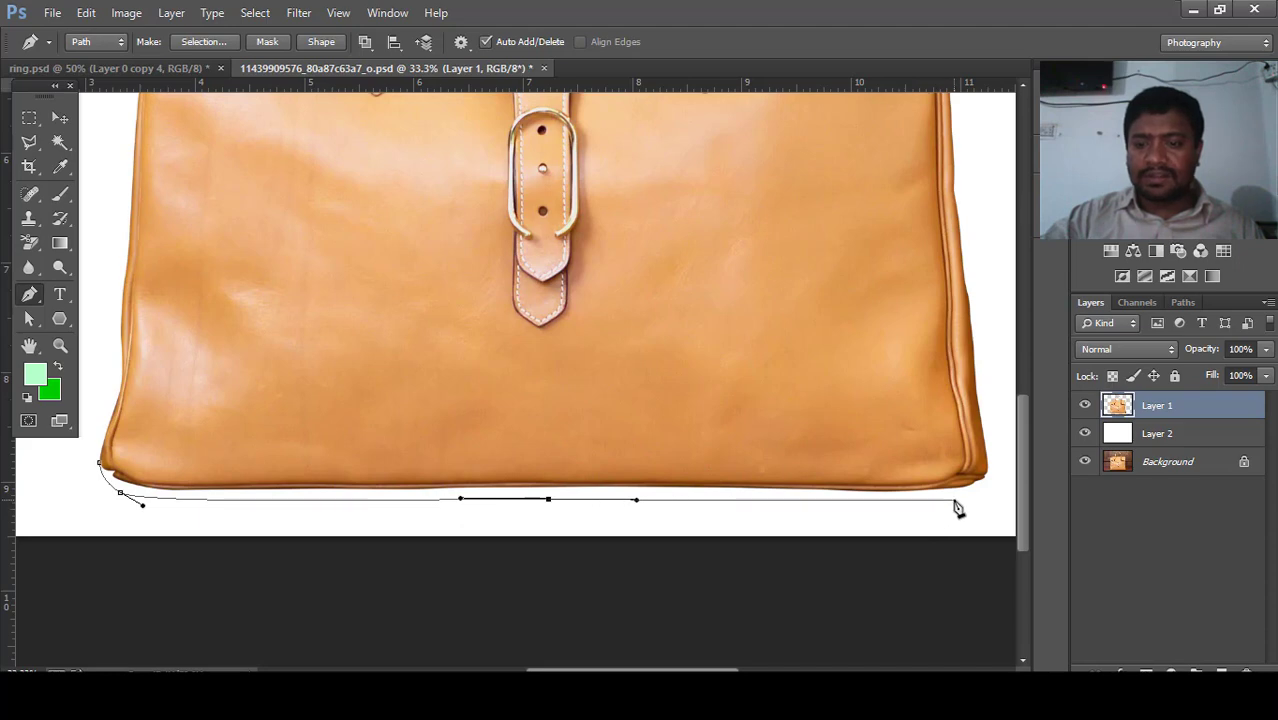
{"action": "left_click_drag", "start_coordinate": [953, 499], "coordinate": [977, 499]}
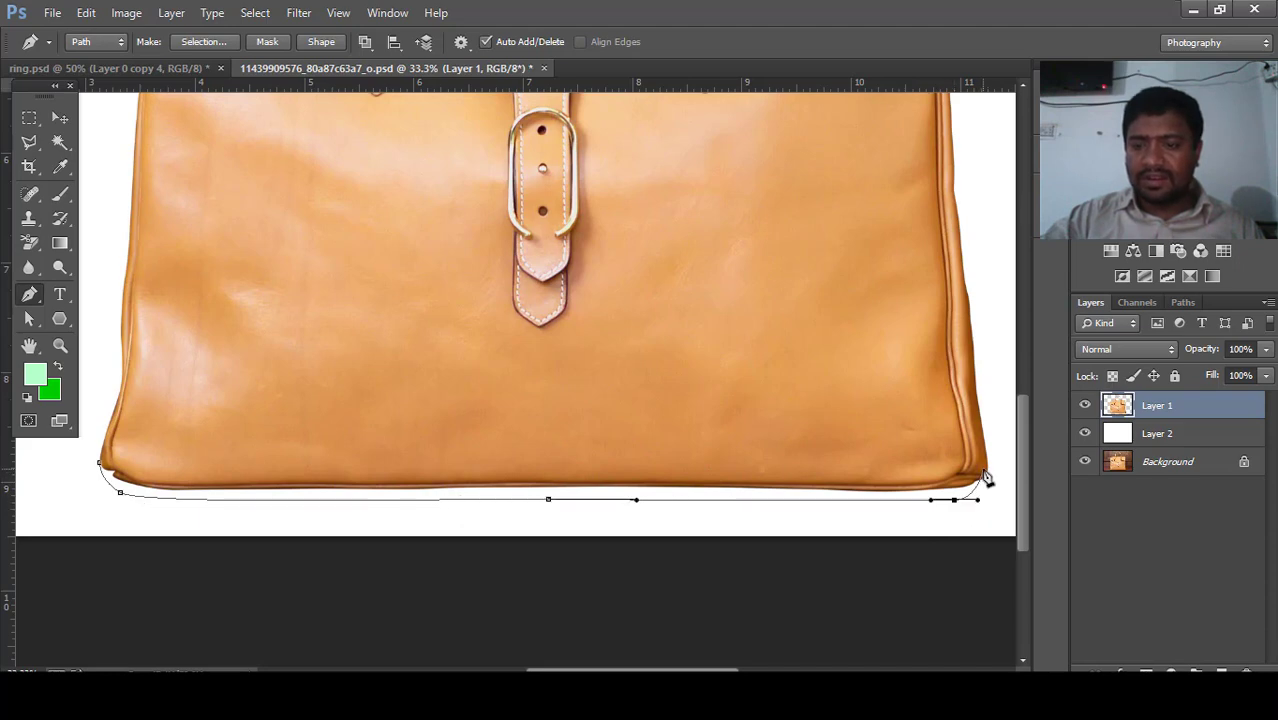
{"action": "left_click", "coordinate": [985, 470]}
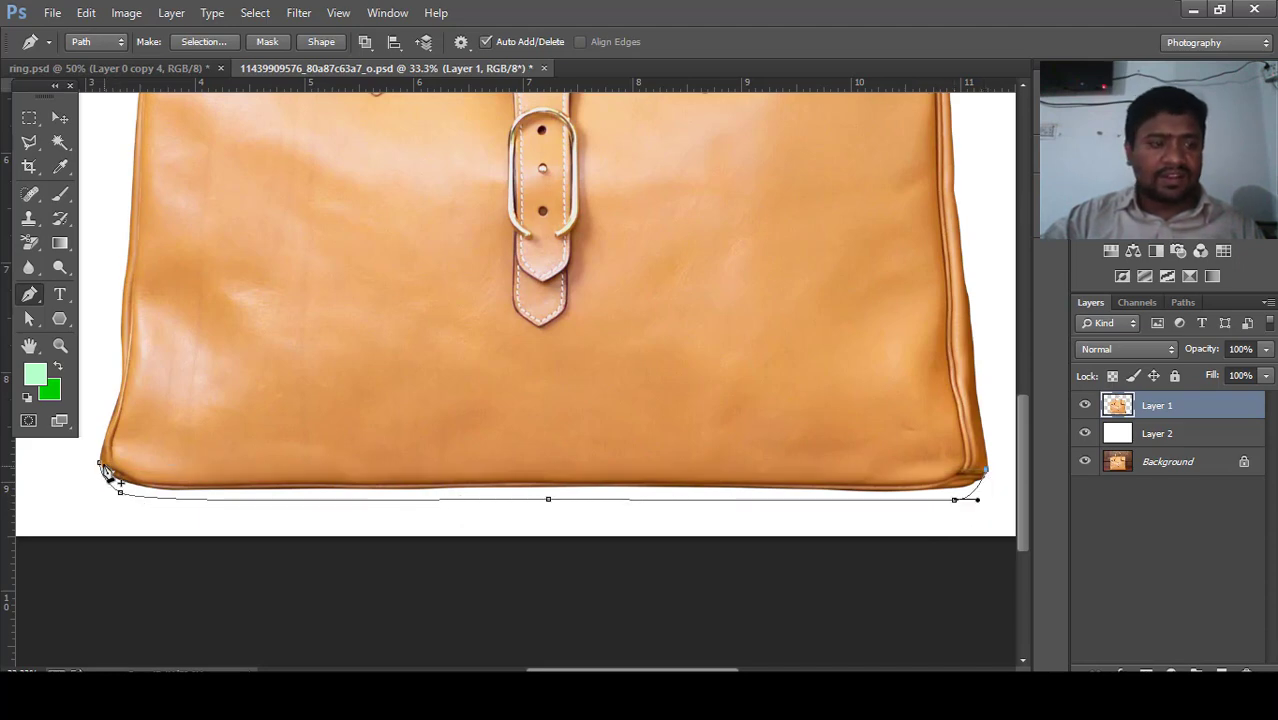
{"action": "left_click", "coordinate": [98, 463]}
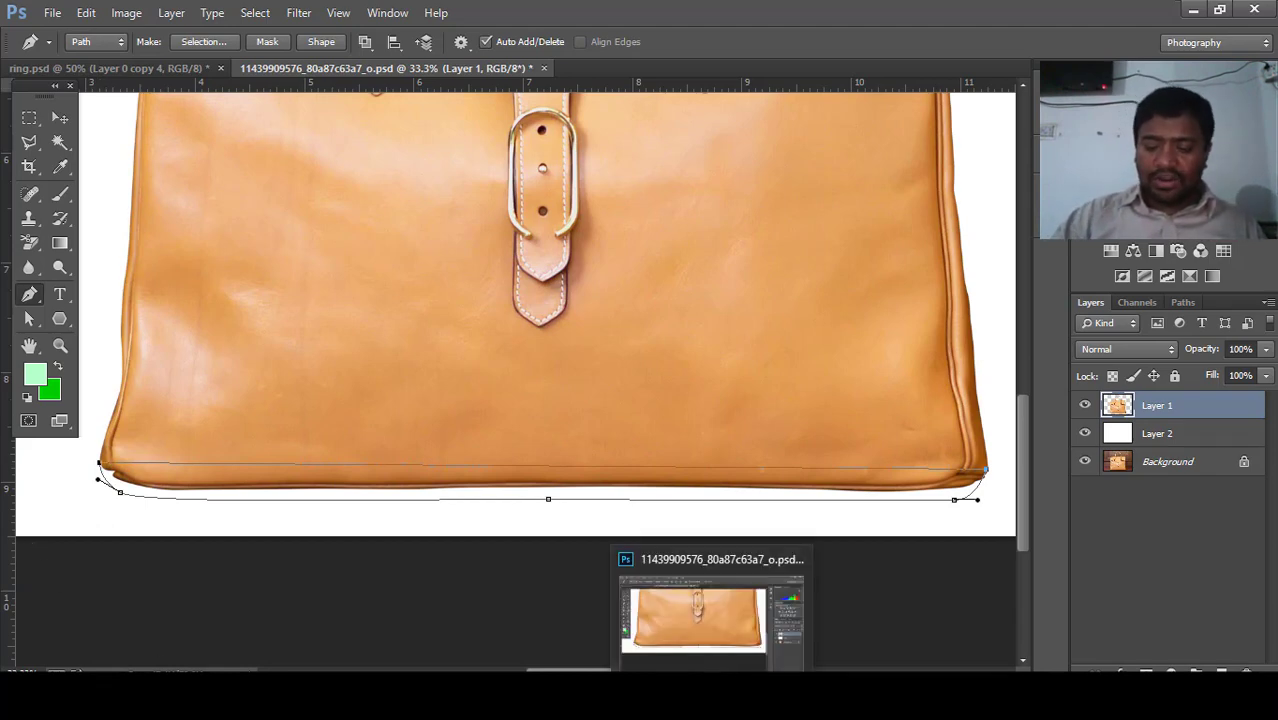
Fill the path's selection with black on a new Layer 3 above Layer 2, then deselect
{"action": "key", "text": "ctrl+Return"}
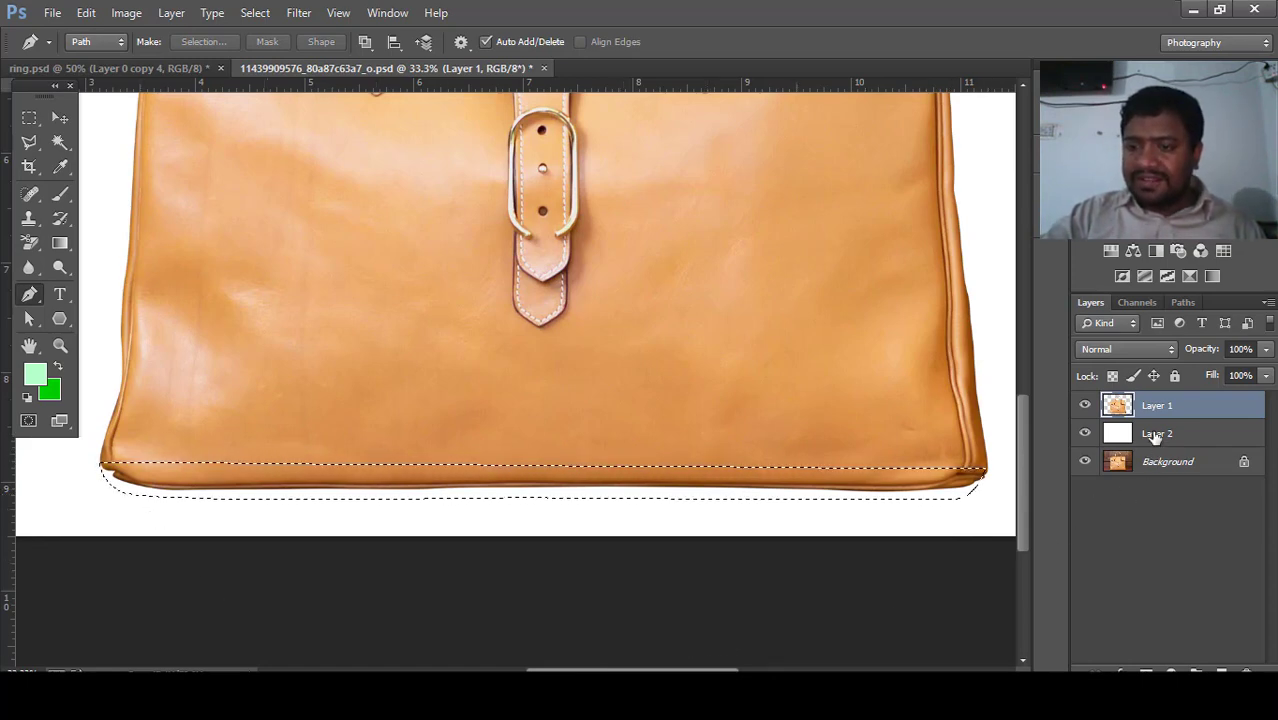
{"action": "left_click", "coordinate": [1121, 433]}
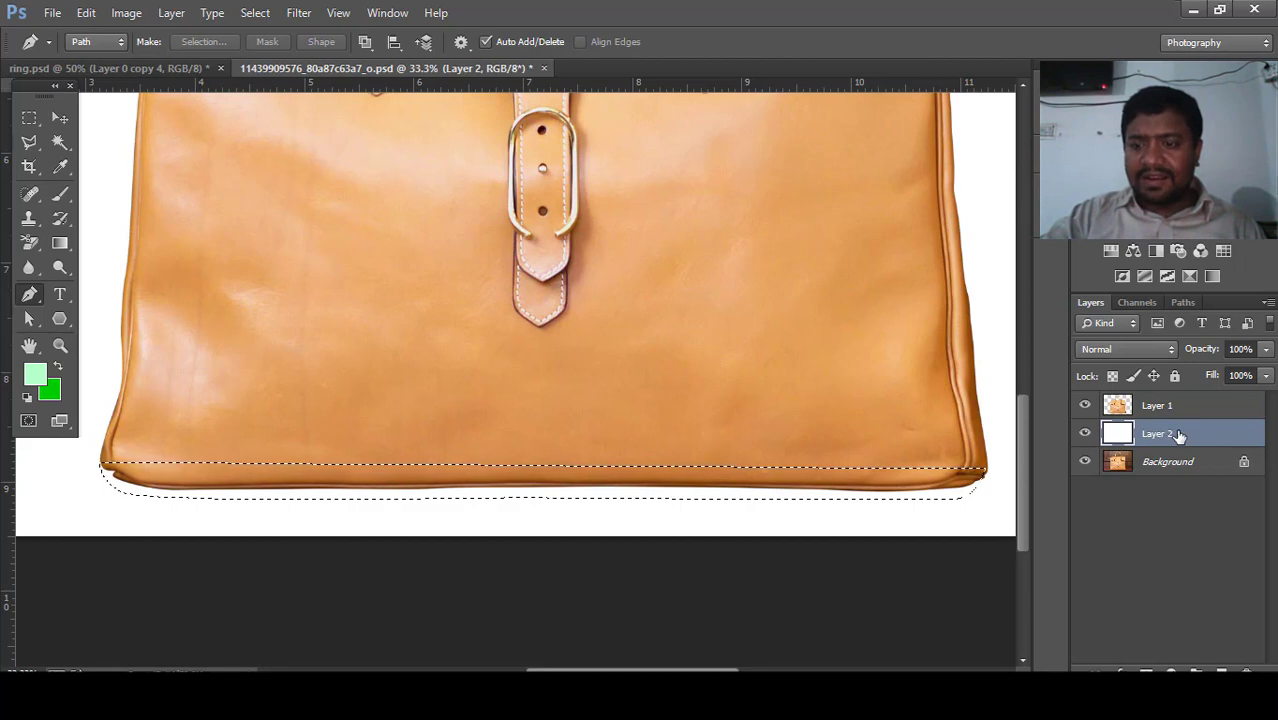
{"action": "key", "text": "ctrl+shift+alt+n"}
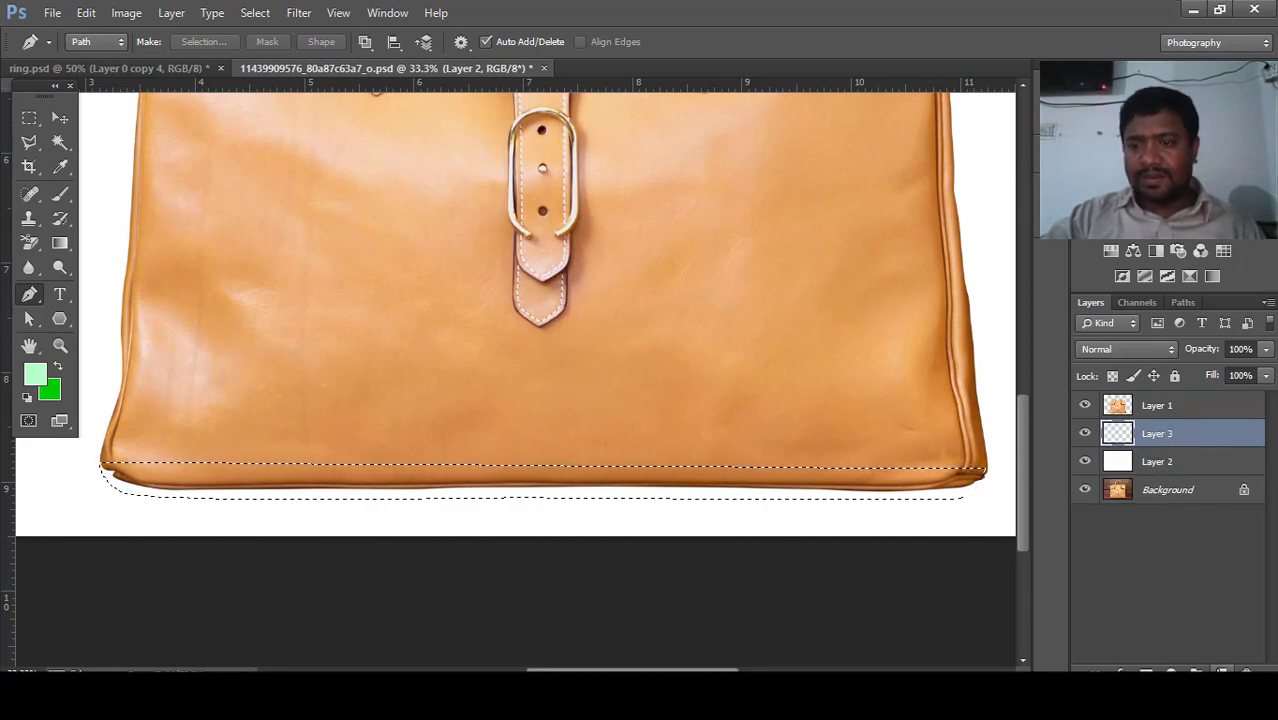
{"action": "left_click", "coordinate": [49, 391]}
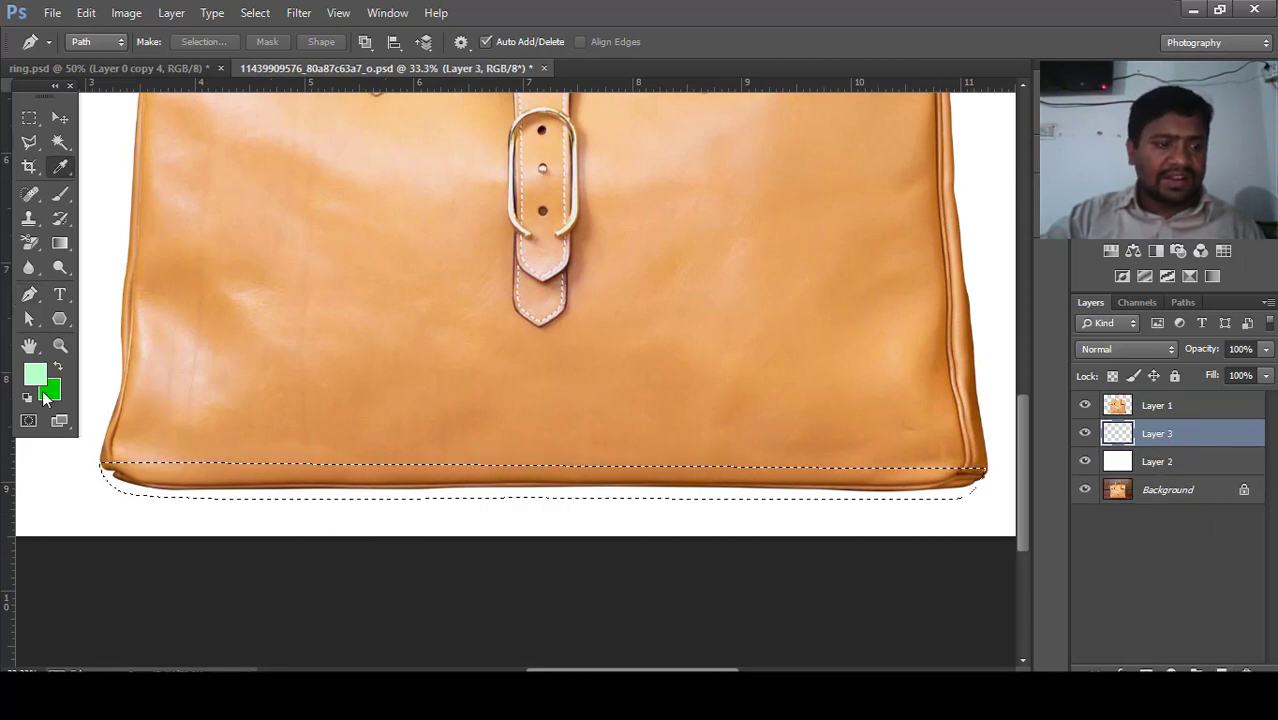
{"action": "left_click", "coordinate": [692, 399]}
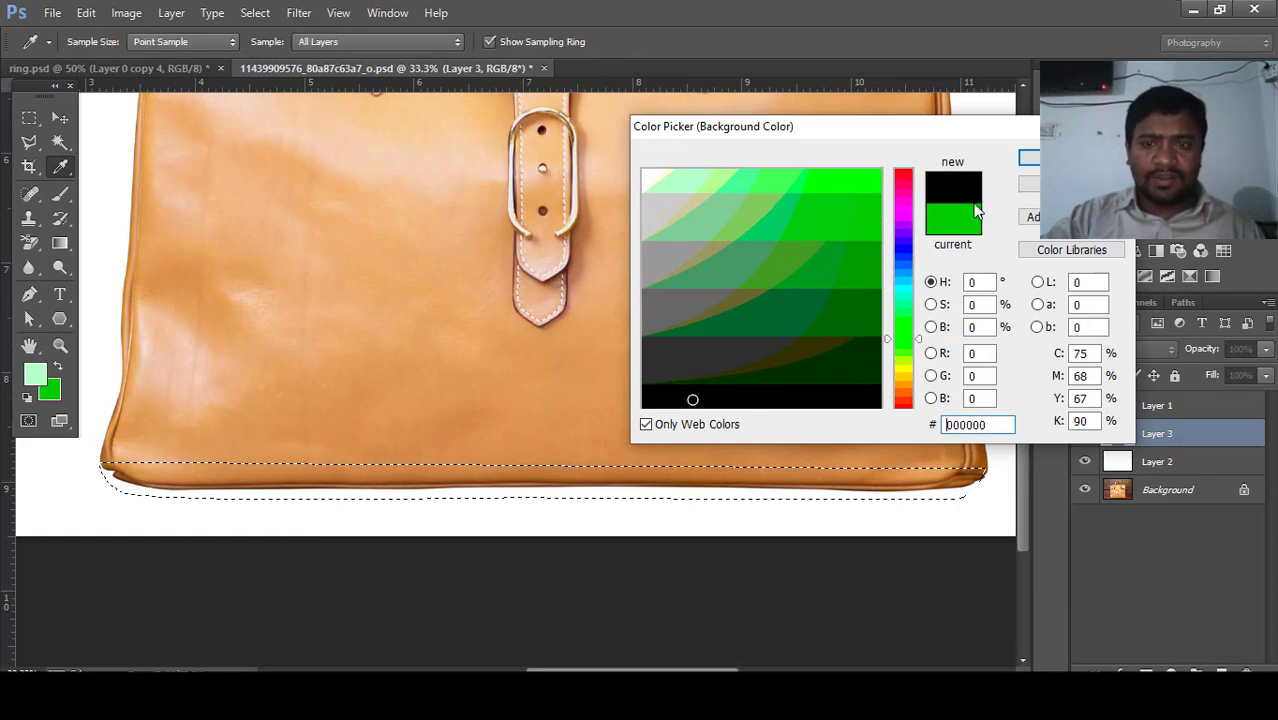
{"action": "left_click", "coordinate": [1026, 157]}
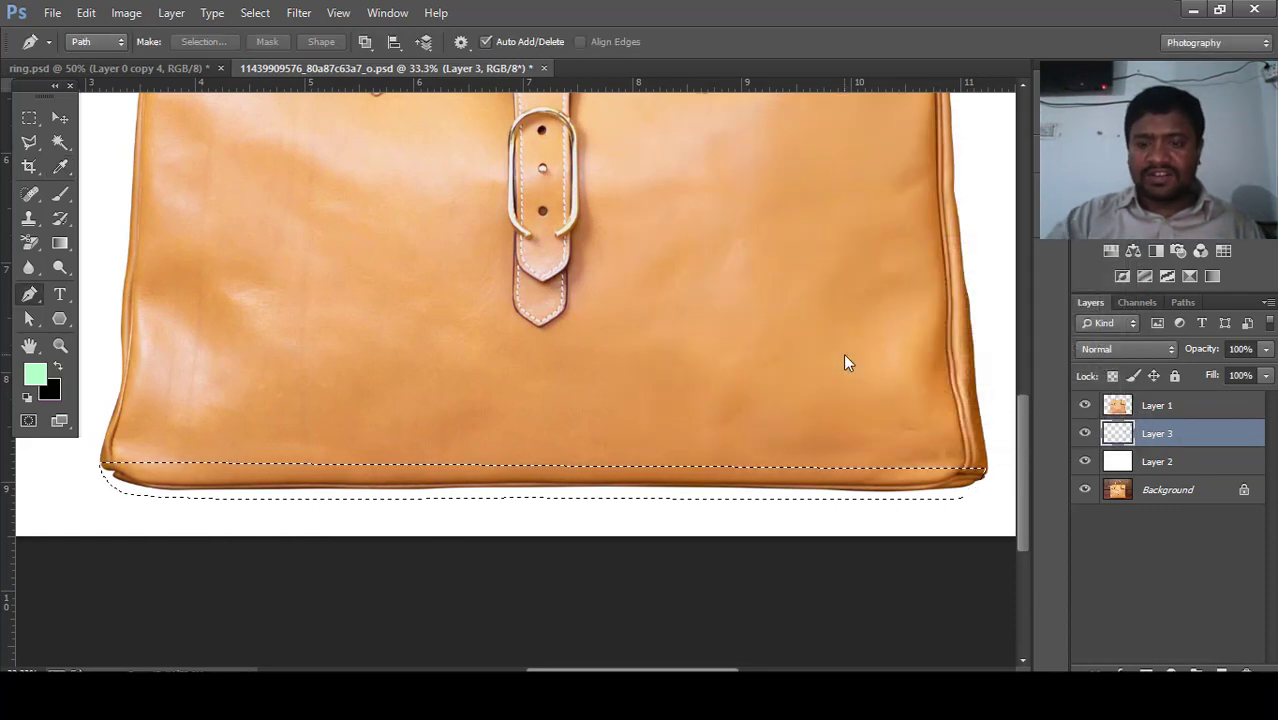
{"action": "key", "text": "ctrl+BackSpace"}
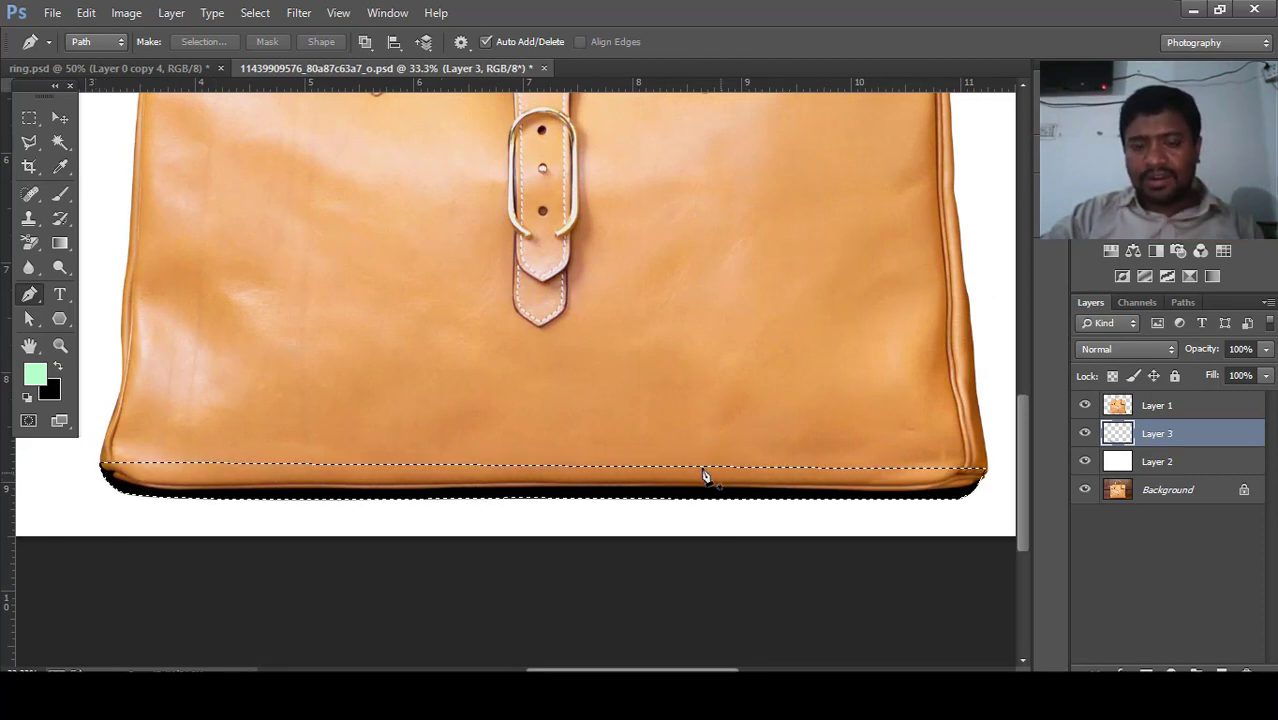
{"action": "key", "text": "ctrl+d"}
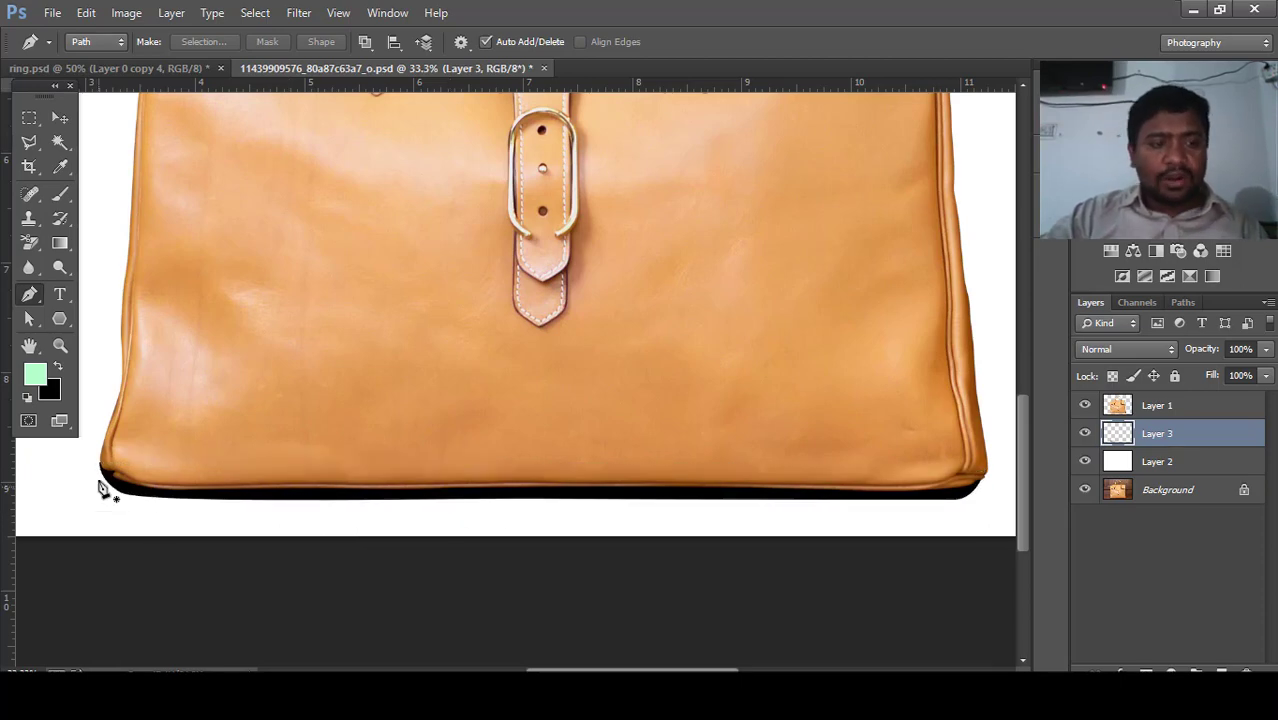
Blur Layer 3's black shadow band with a Gaussian Blur radius of about 50 pixels
{"action": "left_click", "coordinate": [307, 18]}
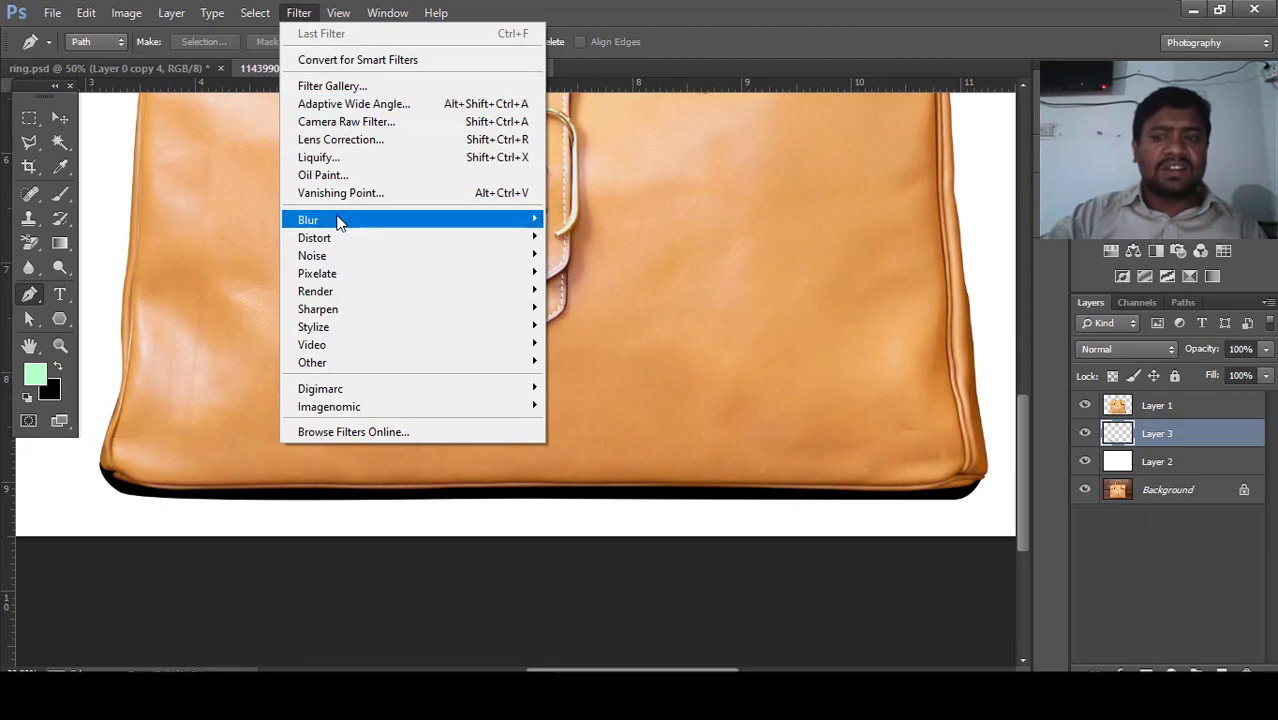
{"action": "mouse_move", "coordinate": [308, 220]}
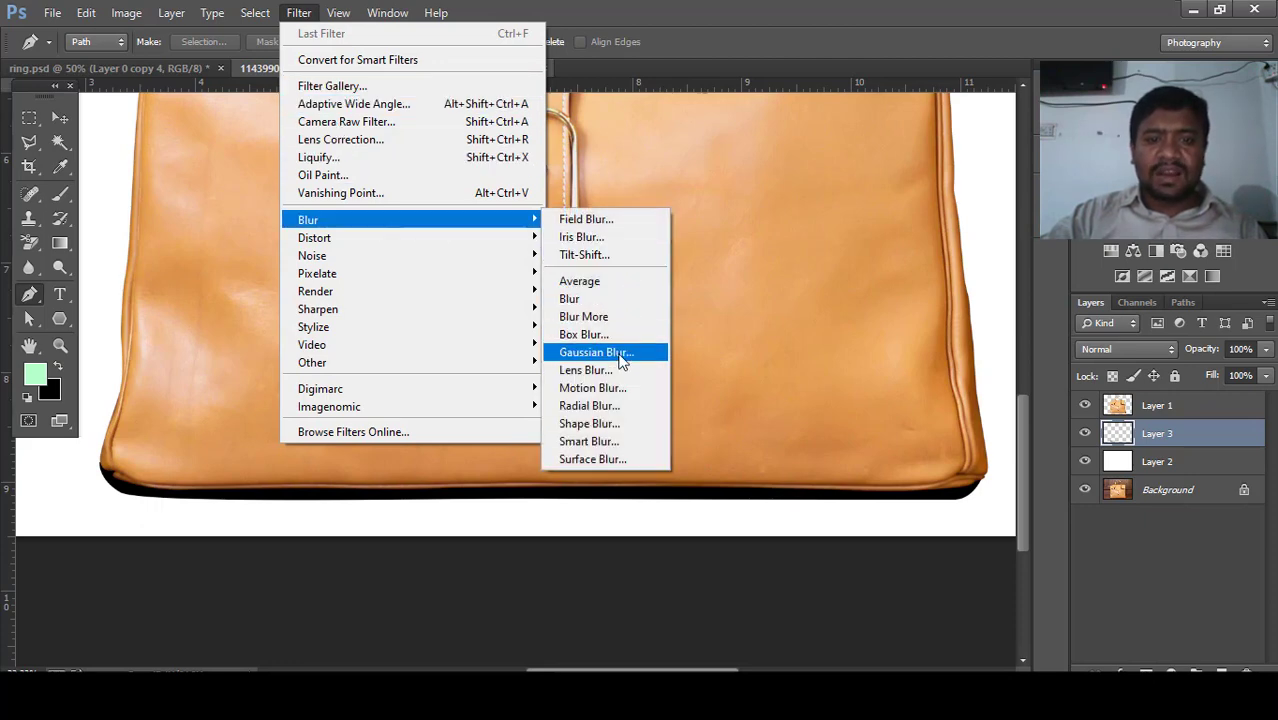
{"action": "left_click", "coordinate": [617, 352]}
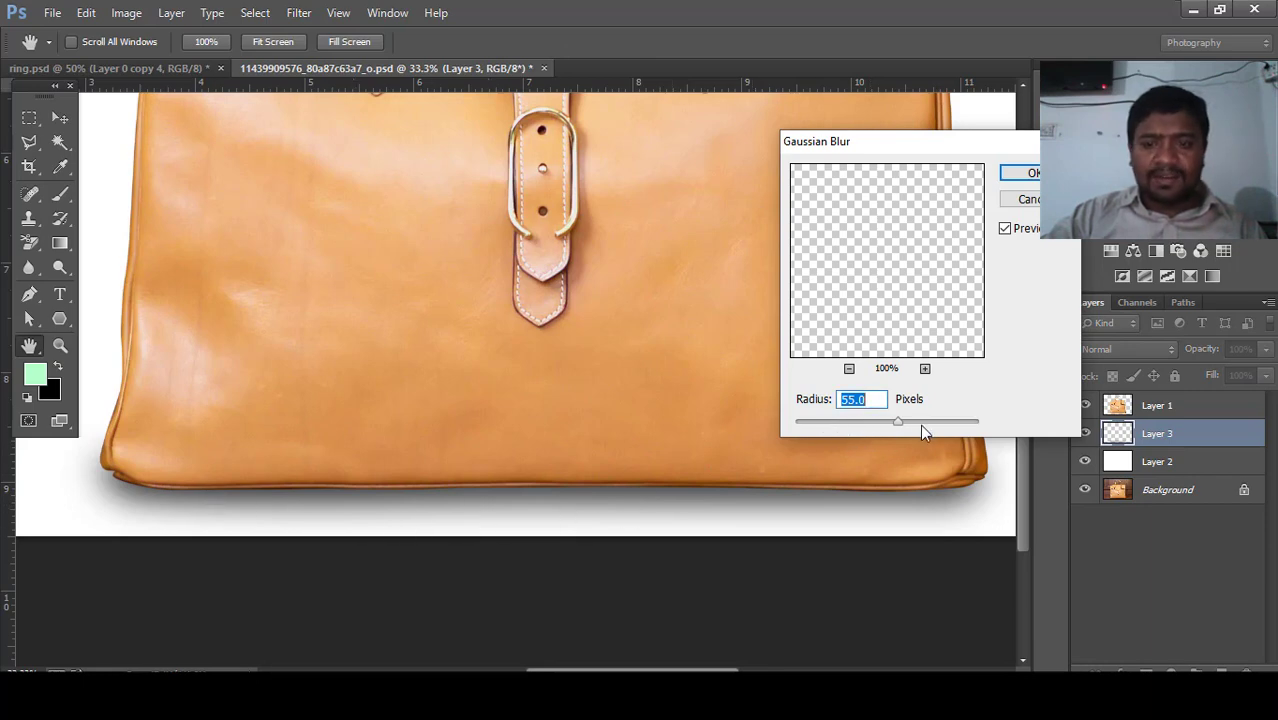
{"action": "left_click_drag", "start_coordinate": [905, 424], "coordinate": [909, 421]}
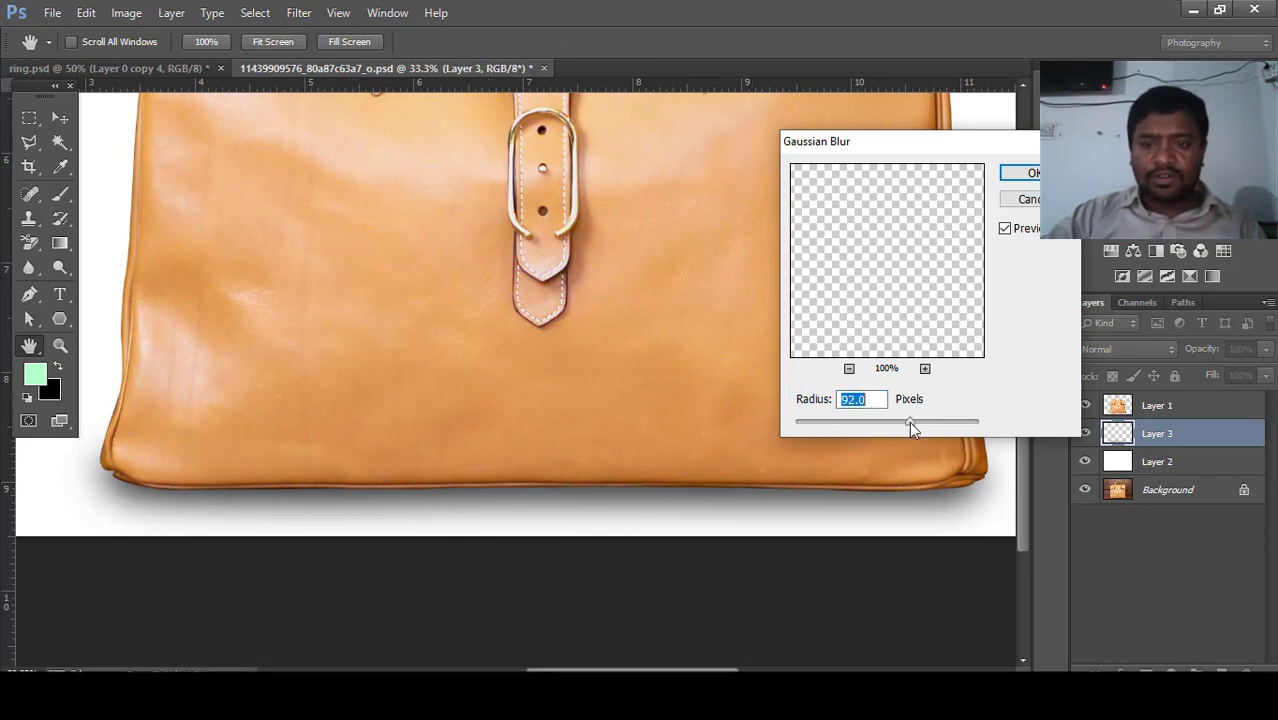
{"action": "left_click", "coordinate": [861, 421]}
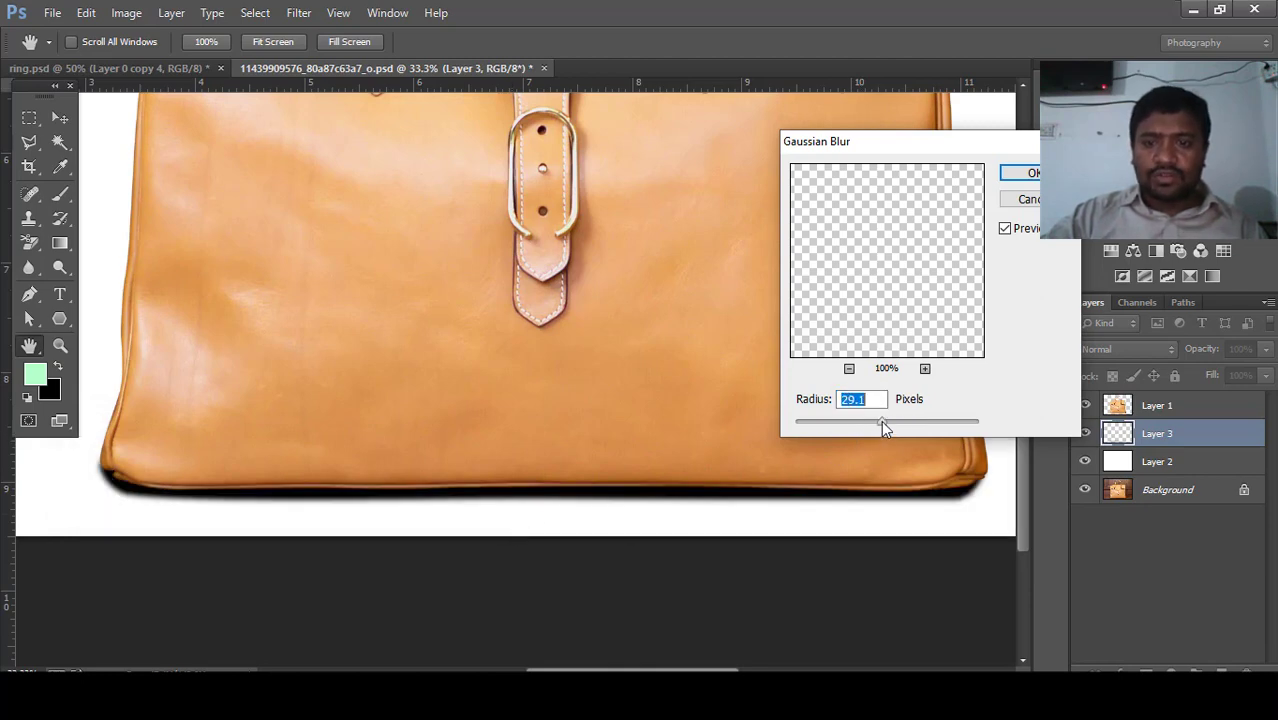
{"action": "left_click_drag", "start_coordinate": [881, 420], "coordinate": [895, 421]}
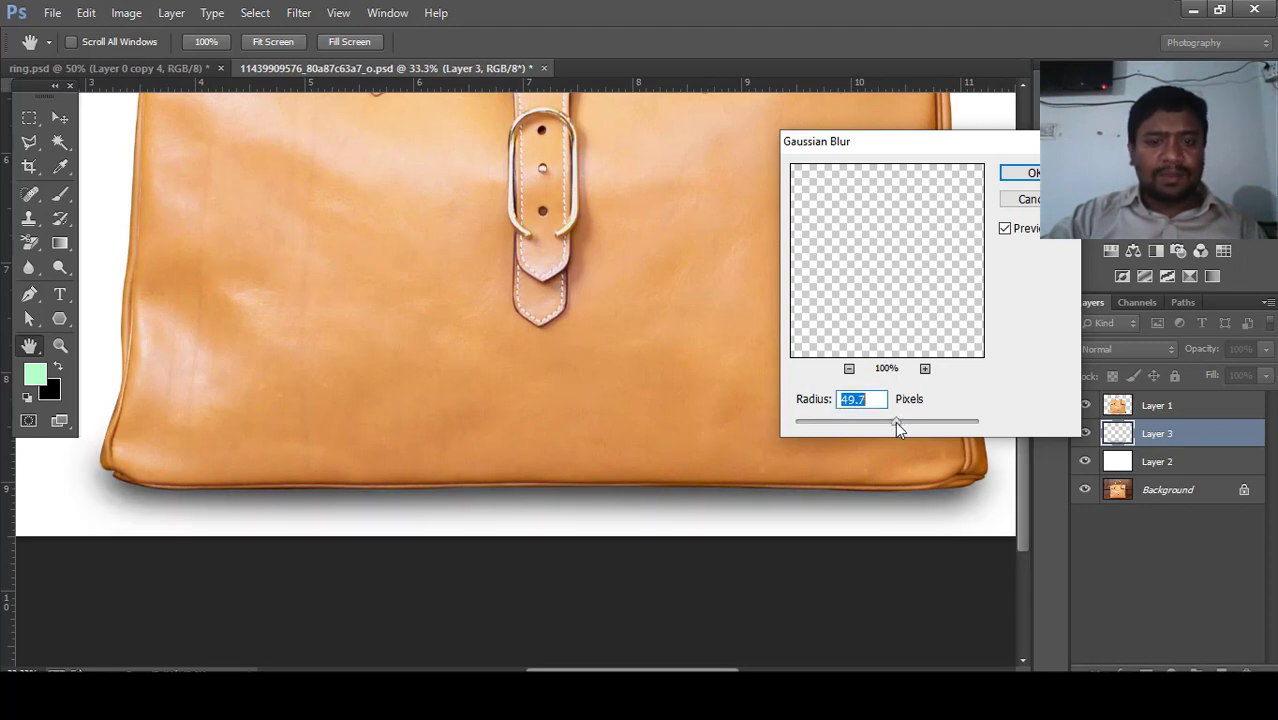
{"action": "left_click", "coordinate": [1013, 178]}
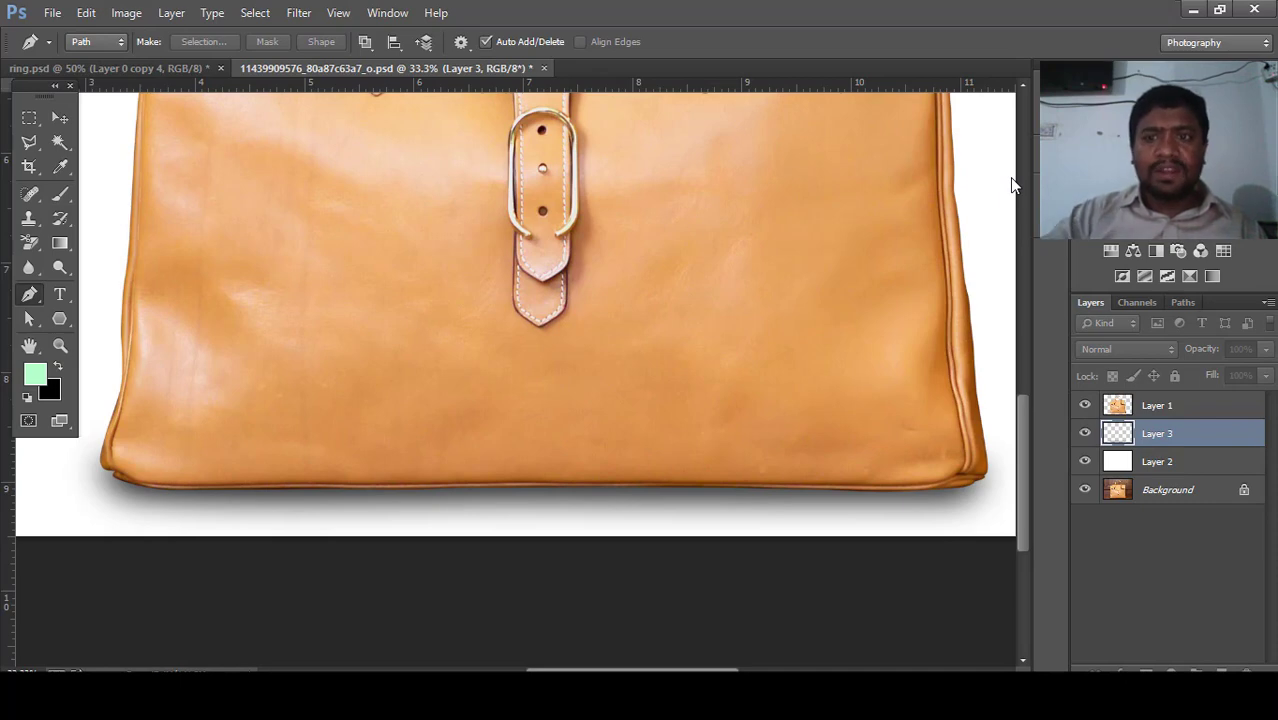
Zoom out to see the whole bag and full canvas
{"action": "key", "text": "ctrl+minus"}
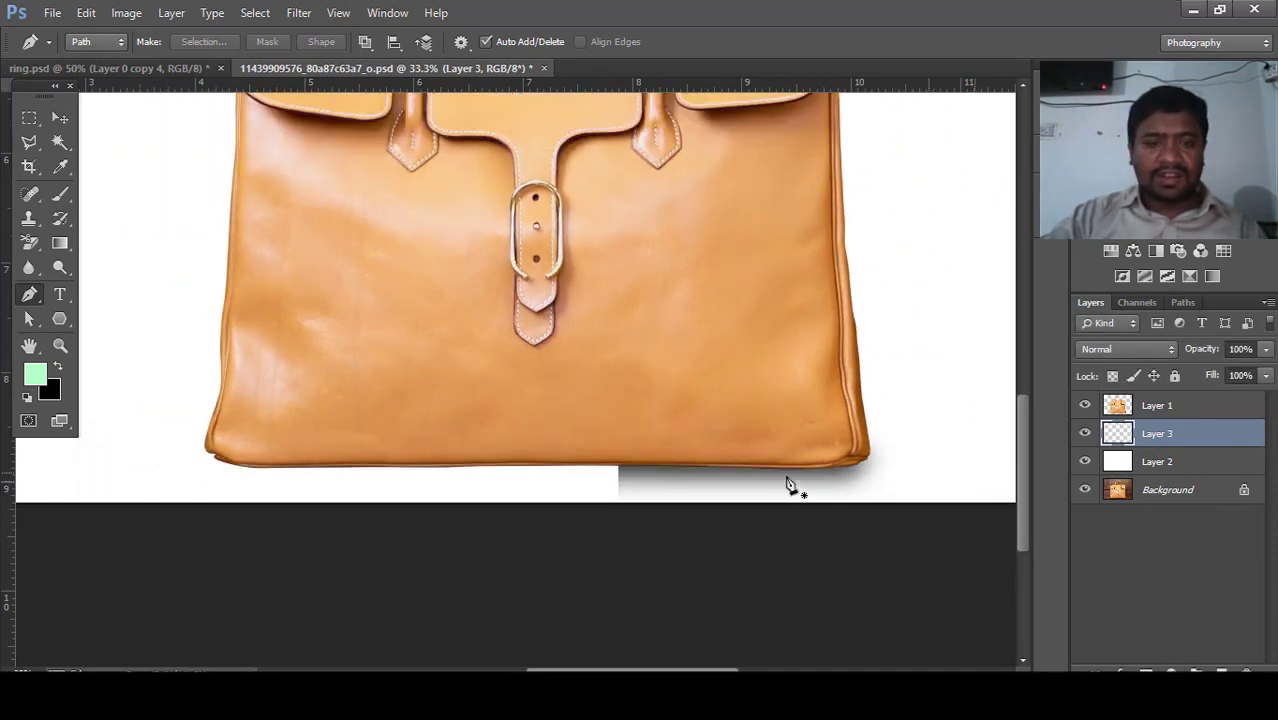
{"action": "scroll", "coordinate": [685, 600], "scroll_direction": "up", "scroll_amount": 3}
{"action": "key", "text": "ctrl+minus"}
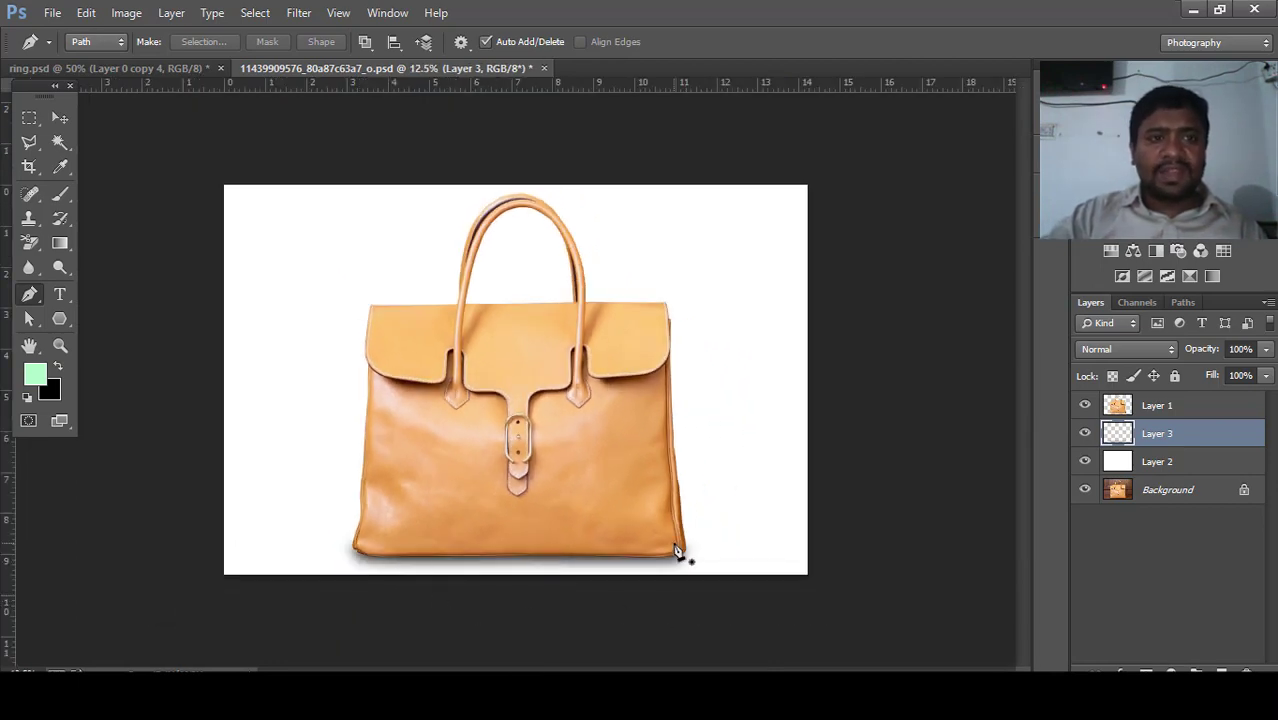
Switch to the ring.psd document and briefly hide and reshow the ring layer
{"action": "left_click", "coordinate": [146, 66]}
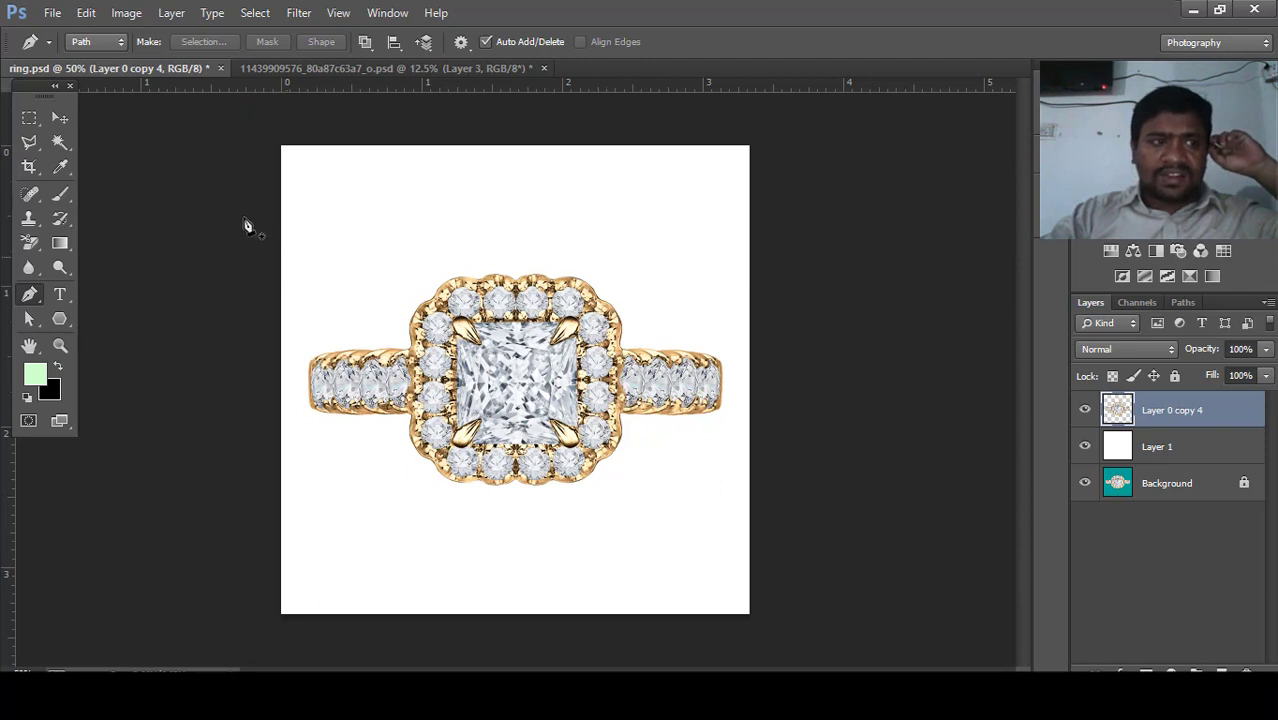
{"action": "left_click", "coordinate": [62, 119]}
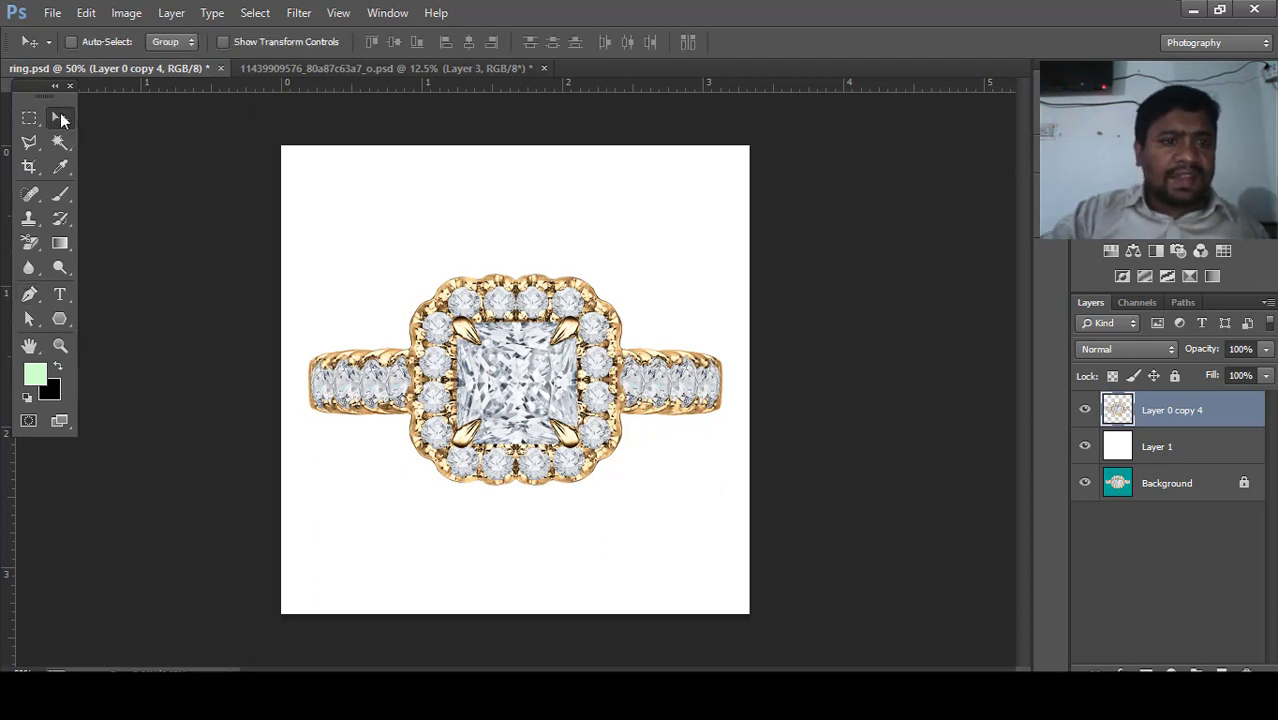
{"action": "left_click", "coordinate": [1142, 450]}
{"action": "left_click", "coordinate": [1160, 418]}
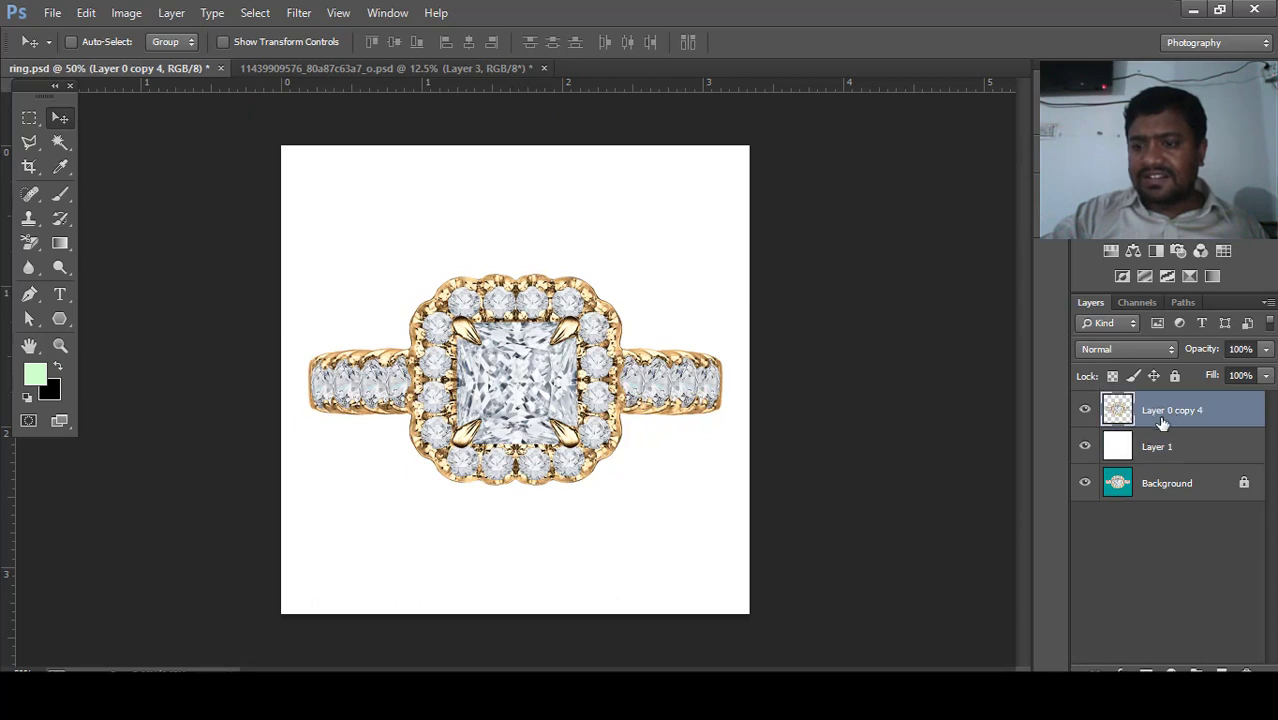
{"action": "left_click", "coordinate": [1084, 410]}
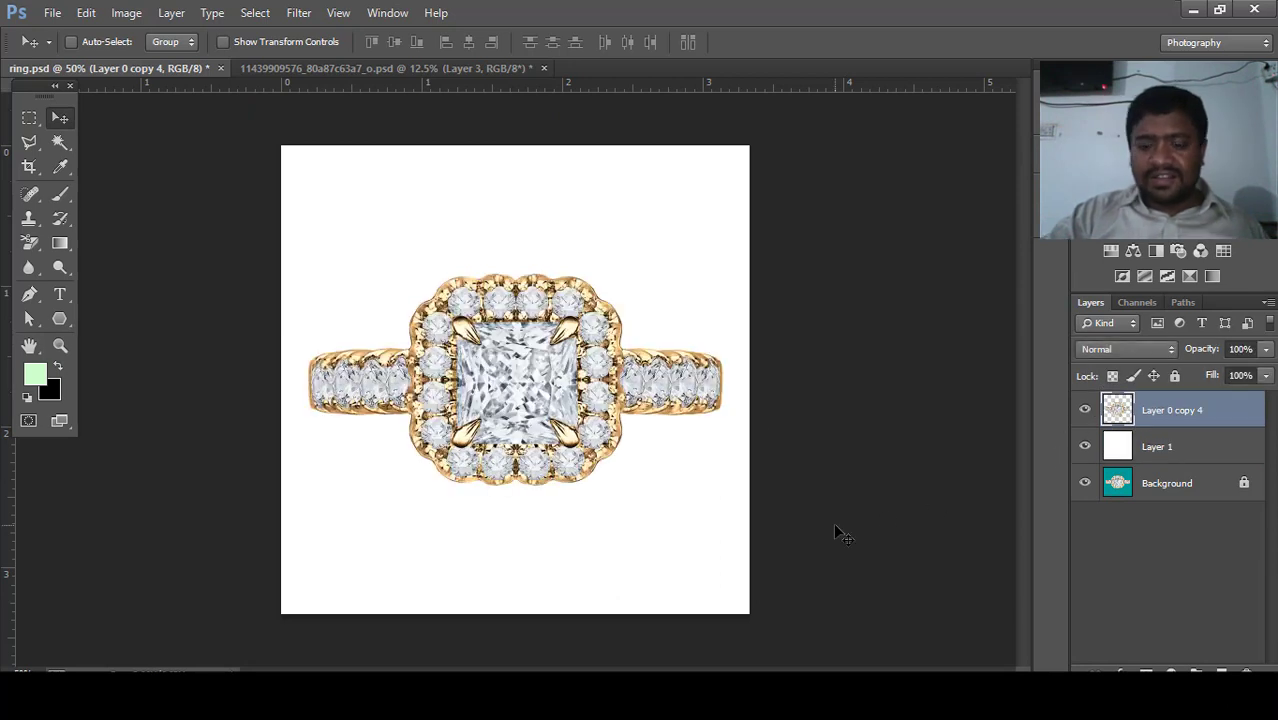
Duplicate the ring layer as Layer 0 copy 5, keeping Layer 0 copy 4 active
{"action": "key", "text": "ctrl+j"}
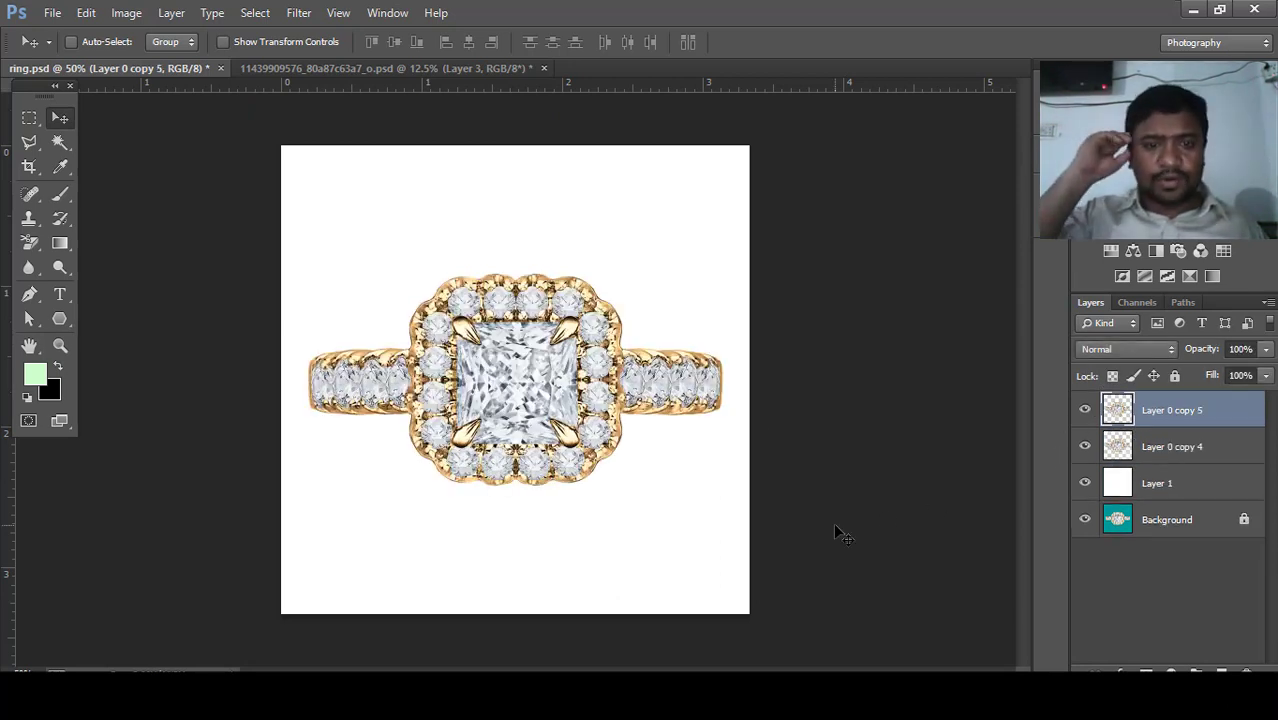
{"action": "left_click", "coordinate": [1175, 458]}
{"action": "key", "text": "alt+bracketright"}
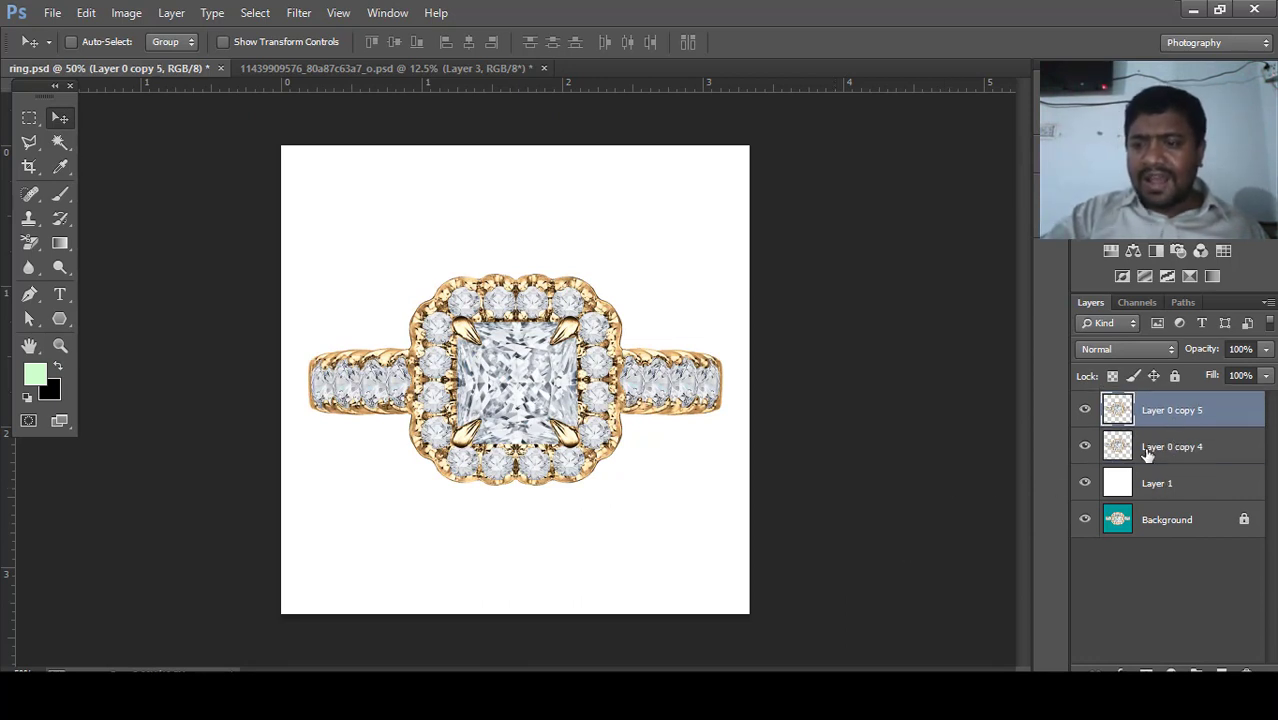
{"action": "left_click", "coordinate": [1135, 458]}
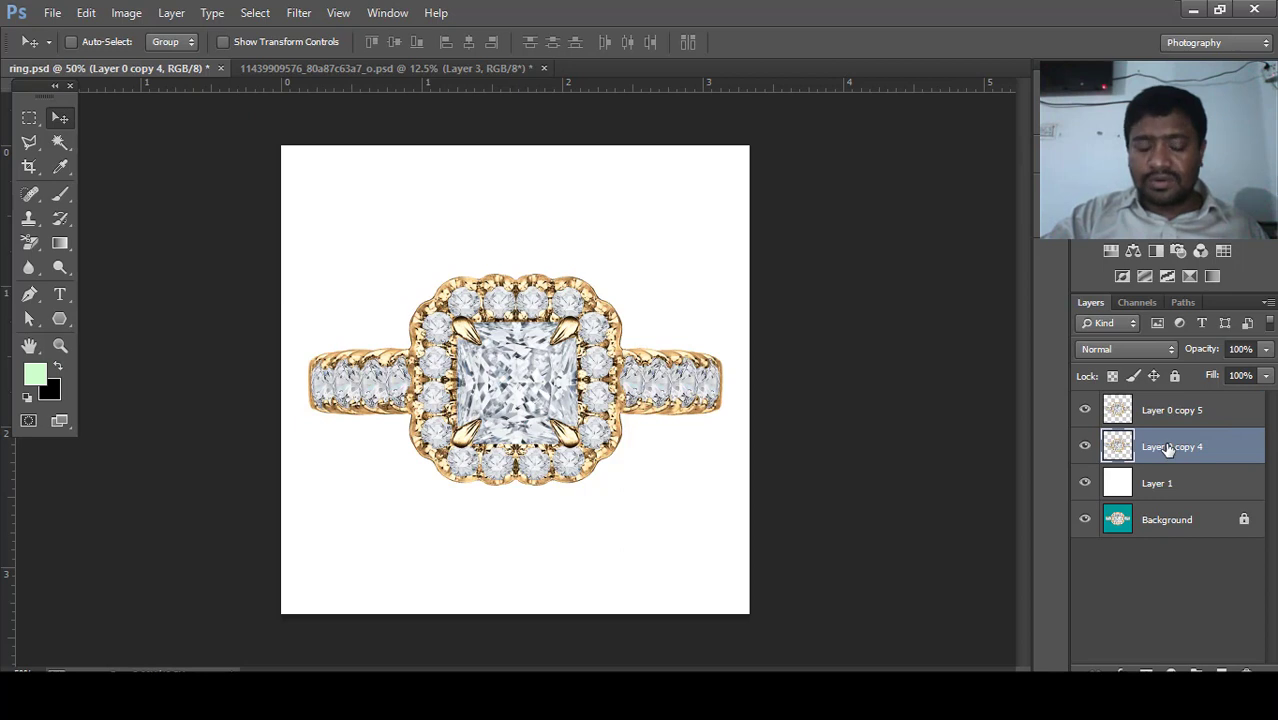
Try moving the ring copy below the original with Free Transform, then undo it
{"action": "key", "text": "ctrl+t"}
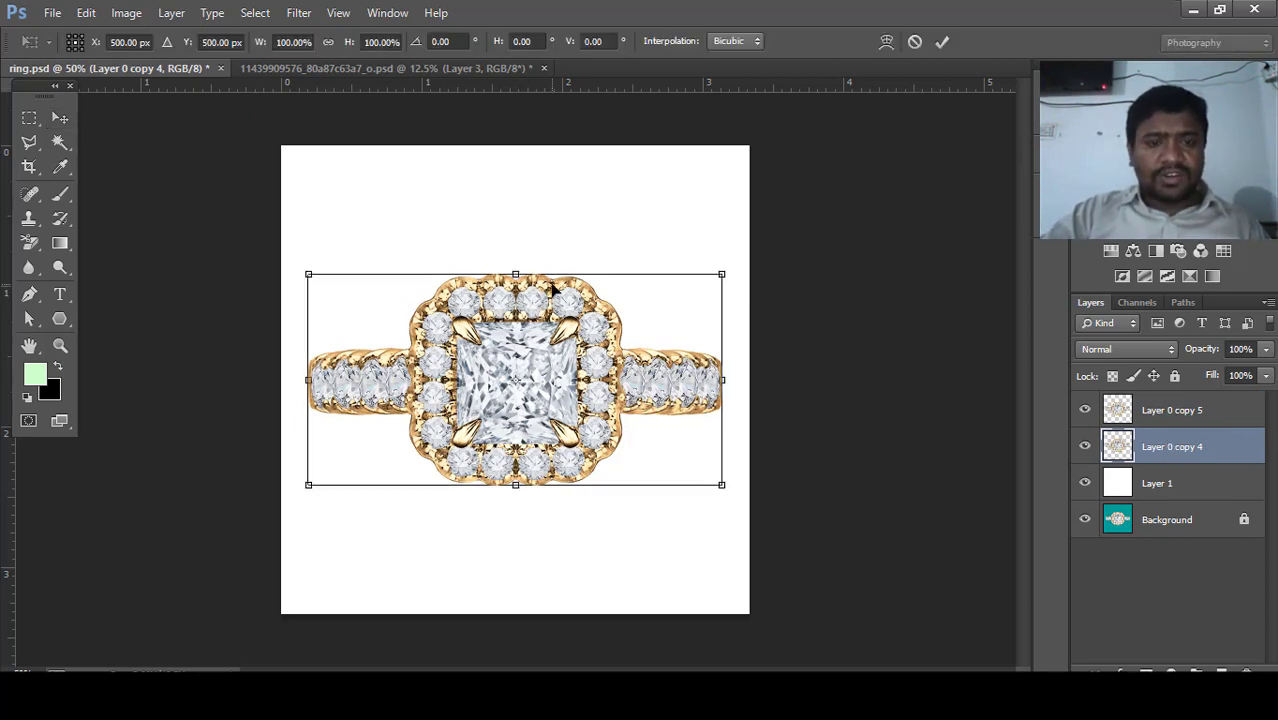
{"action": "mouse_move", "coordinate": [537, 278]}
{"action": "left_mouse_down"}
{"action": "mouse_move", "coordinate": [537, 513]}
{"action": "mouse_move", "coordinate": [537, 491]}
{"action": "left_mouse_up"}
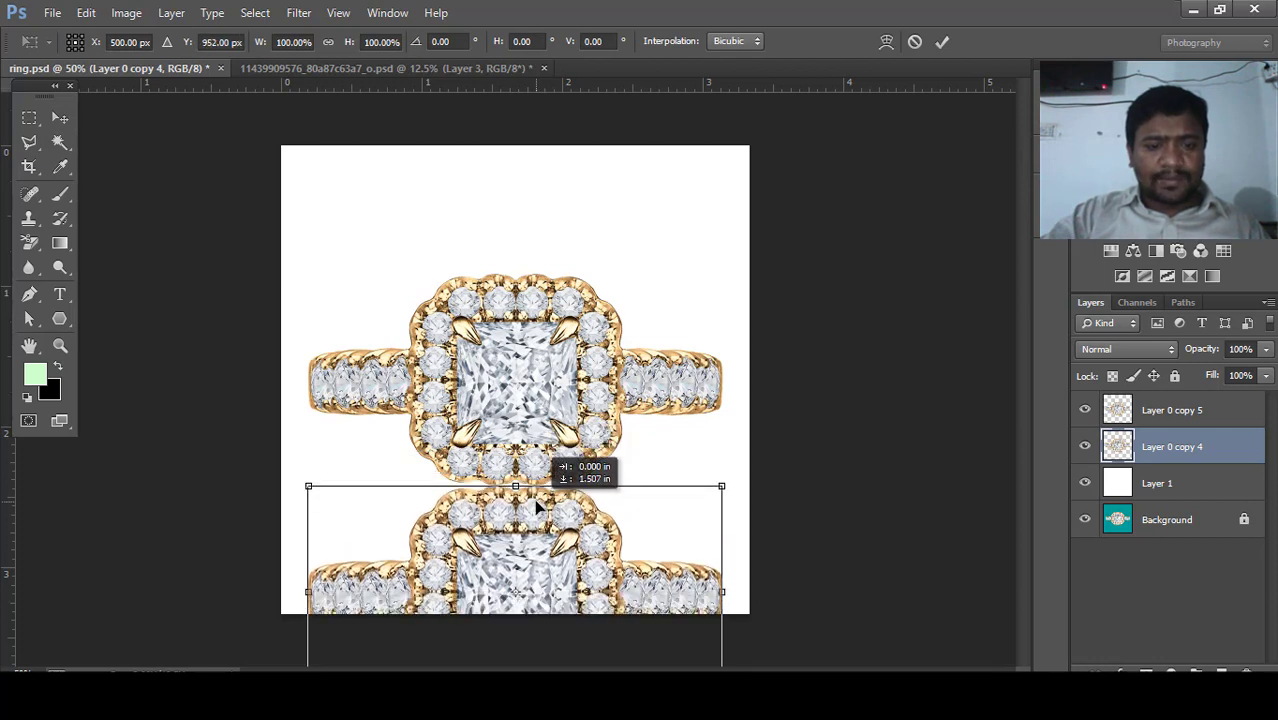
{"action": "key", "text": "Return"}
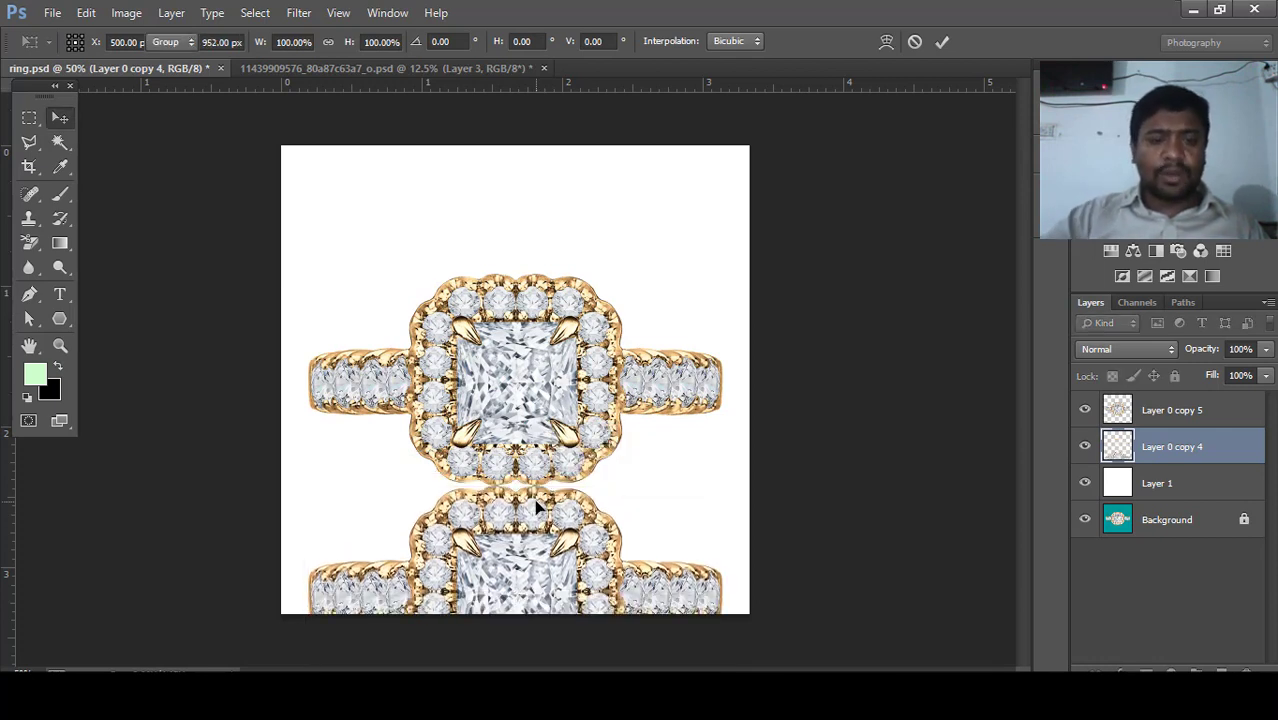
{"action": "key", "text": "ctrl+z"}
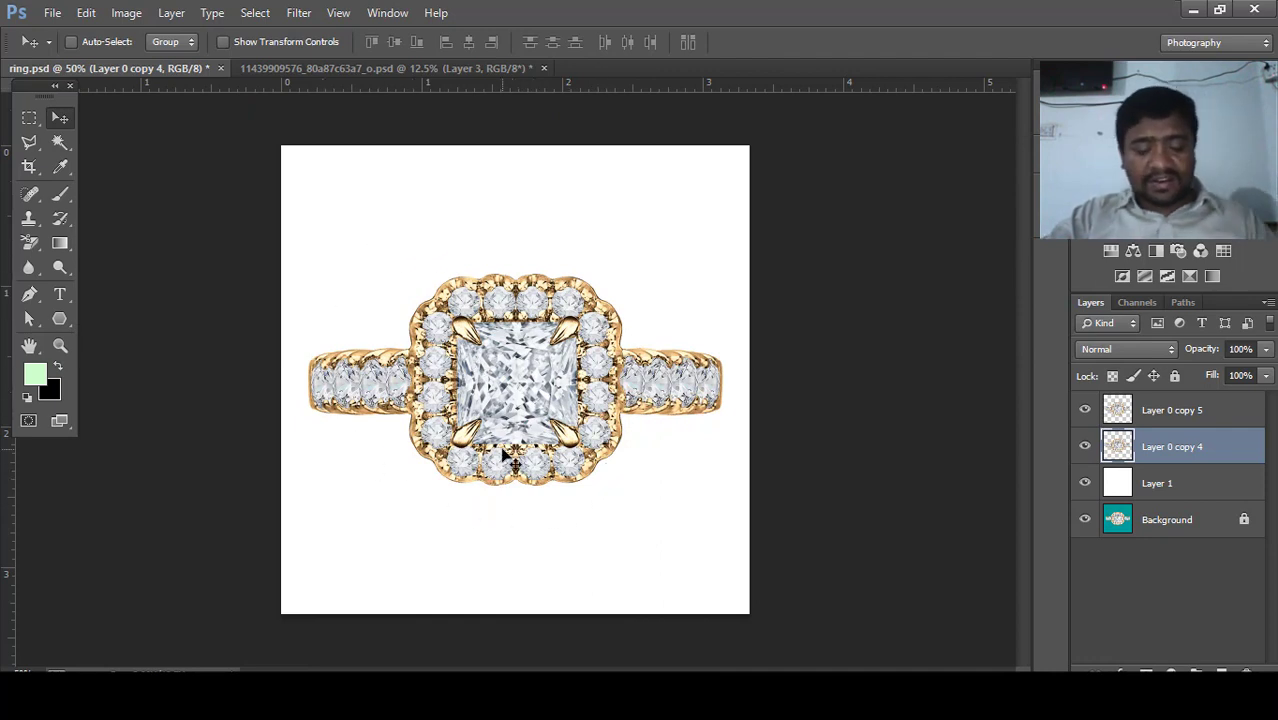
Flip the ring copy vertically and place it directly beneath the original
{"action": "key", "text": "ctrl+t"}
{"action": "right_click", "coordinate": [554, 377]}
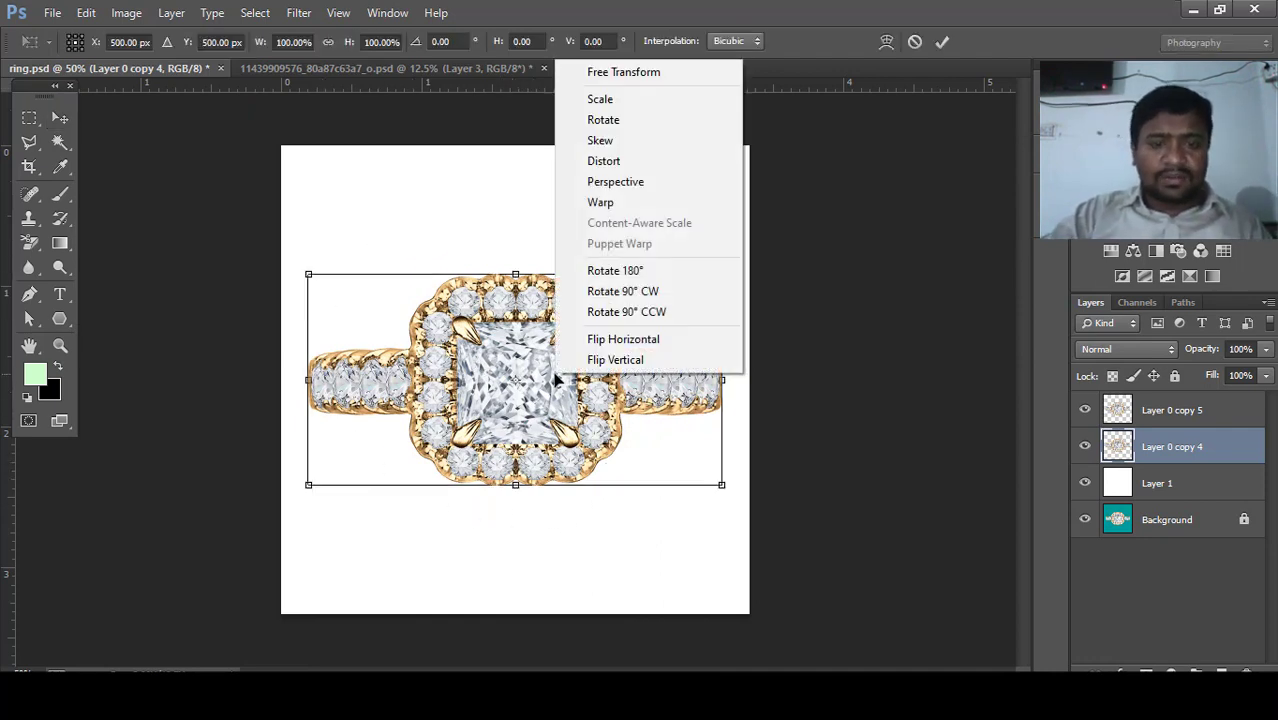
{"action": "left_click", "coordinate": [620, 360]}
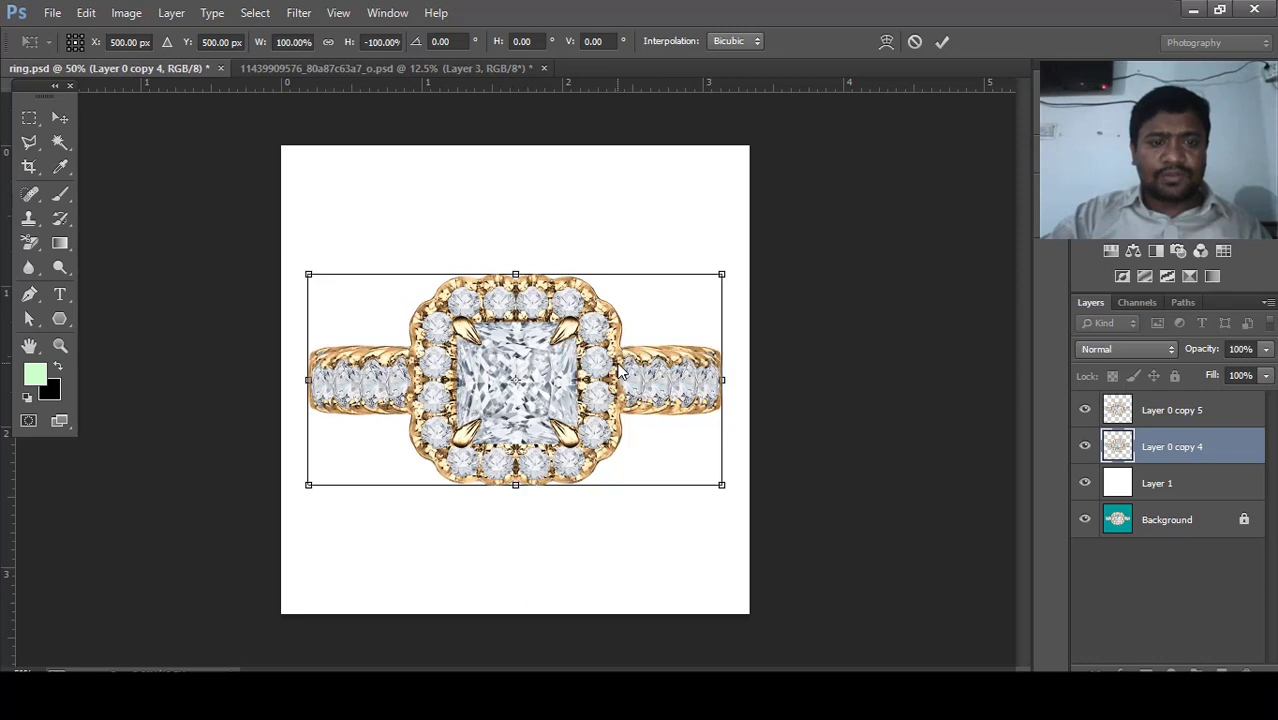
{"action": "left_click_drag", "start_coordinate": [566, 312], "coordinate": [556, 520]}
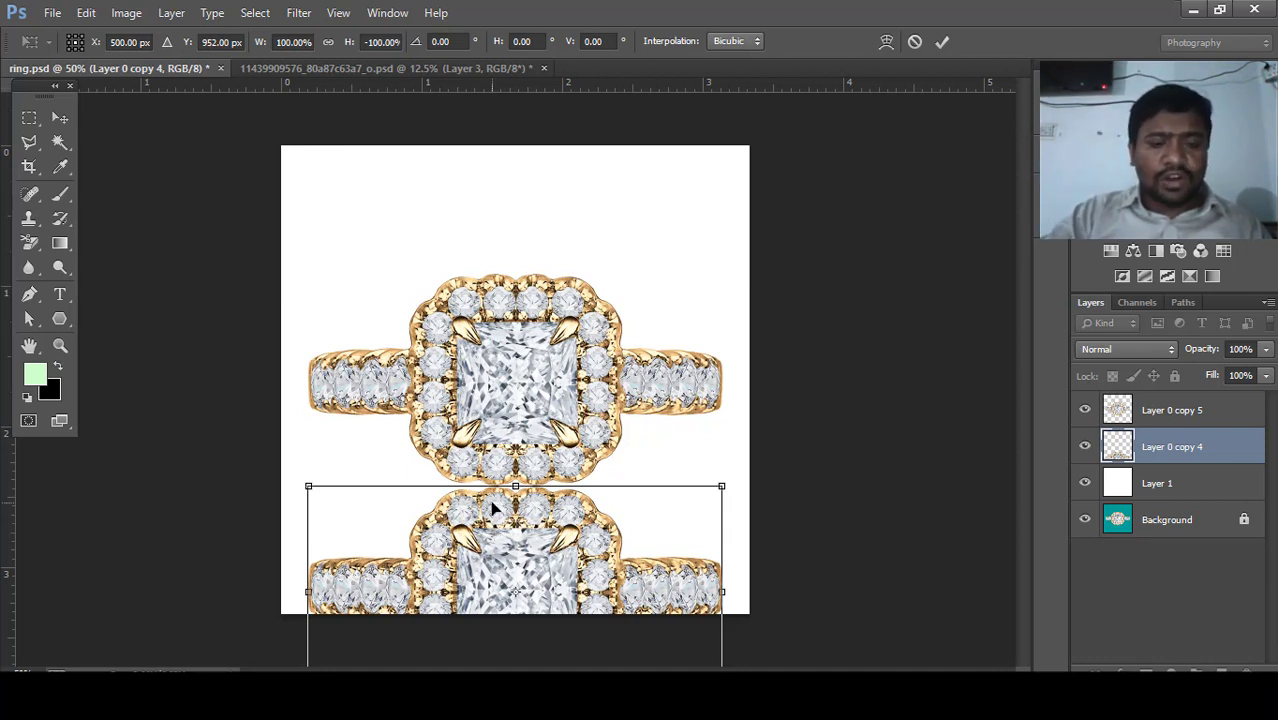
{"action": "key", "text": "Return"}
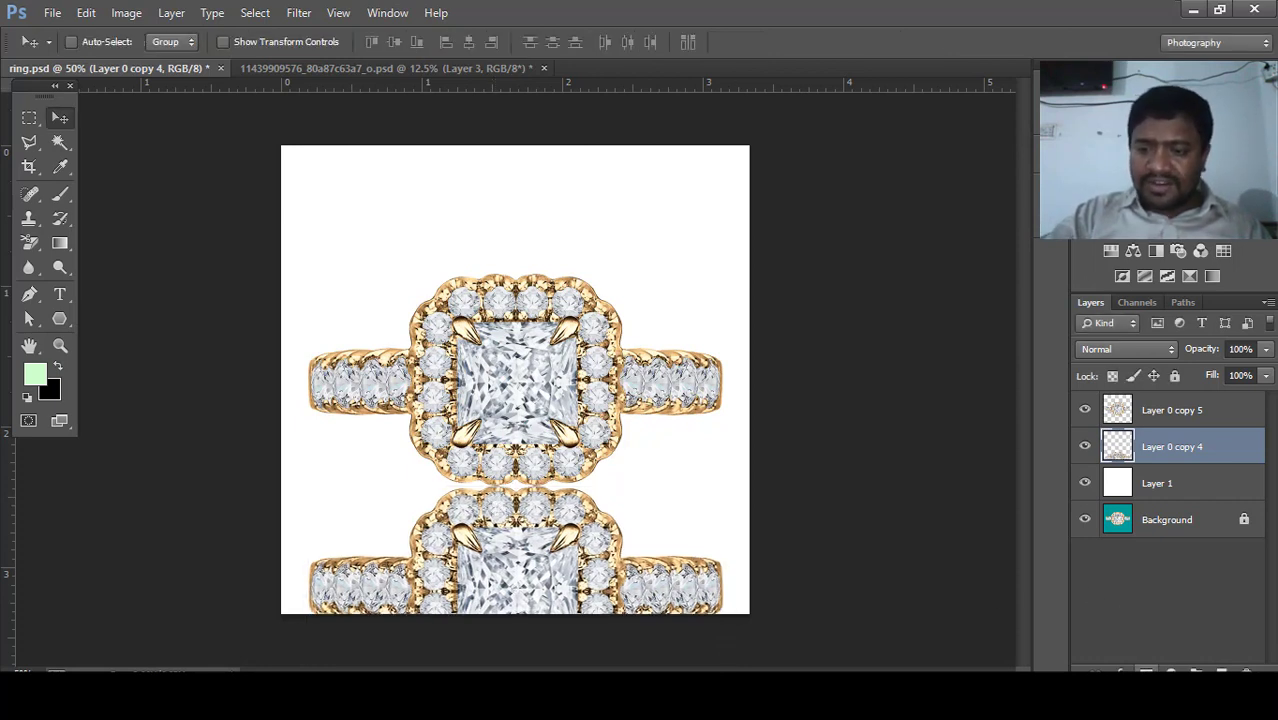
Mask Layer 0 copy 4 and drag upward black-to-white gradients to fade the reflection downward
{"action": "left_click", "coordinate": [1146, 668]}
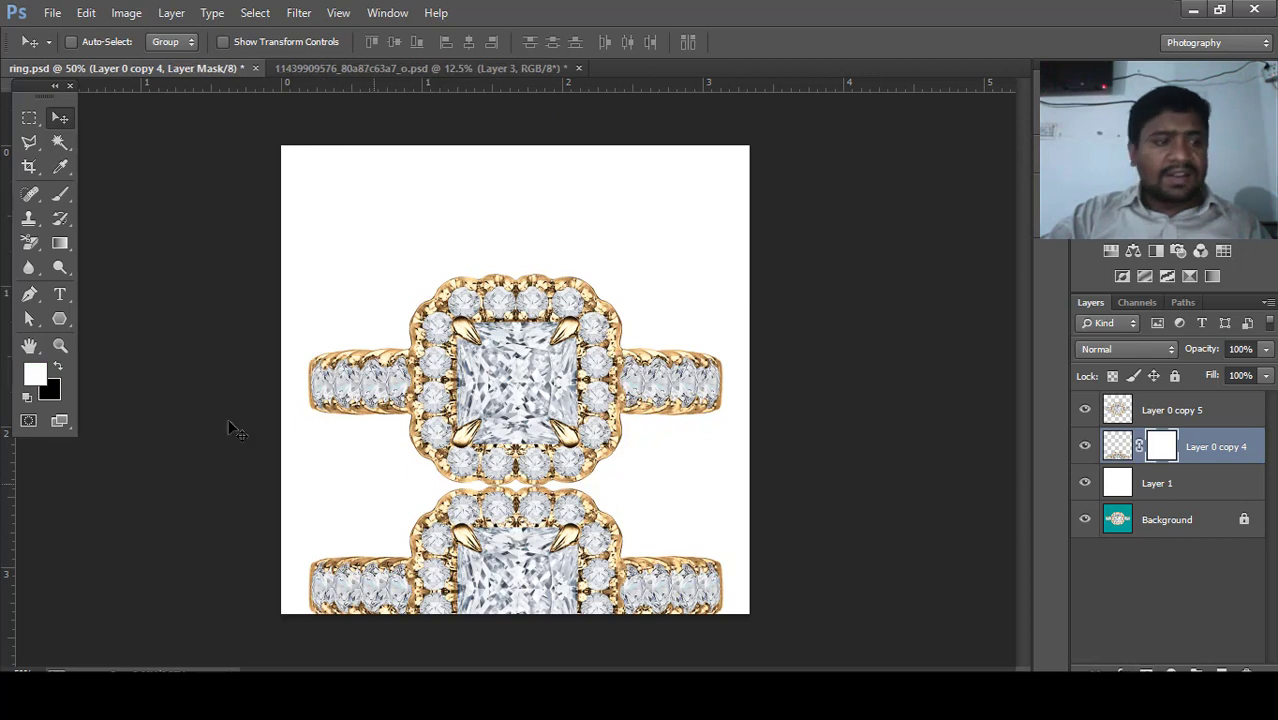
{"action": "left_click", "coordinate": [61, 244]}
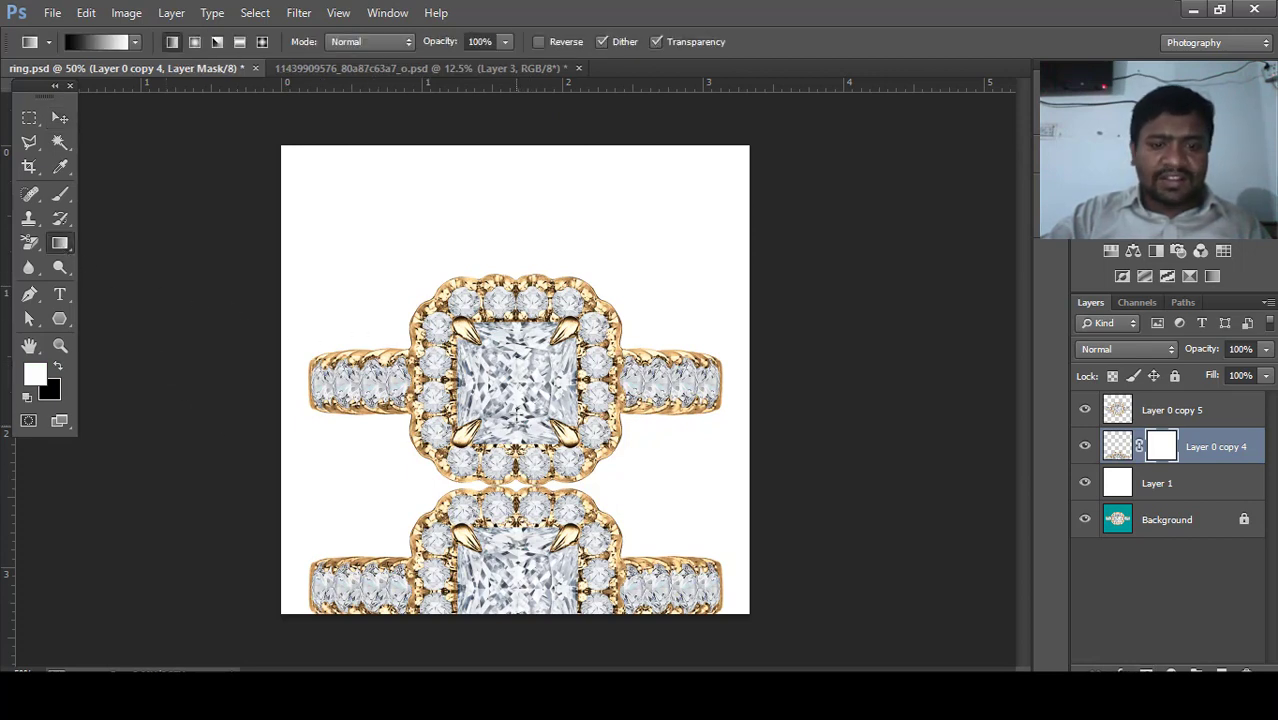
{"action": "left_click_drag", "start_coordinate": [516, 408], "coordinate": [515, 538]}
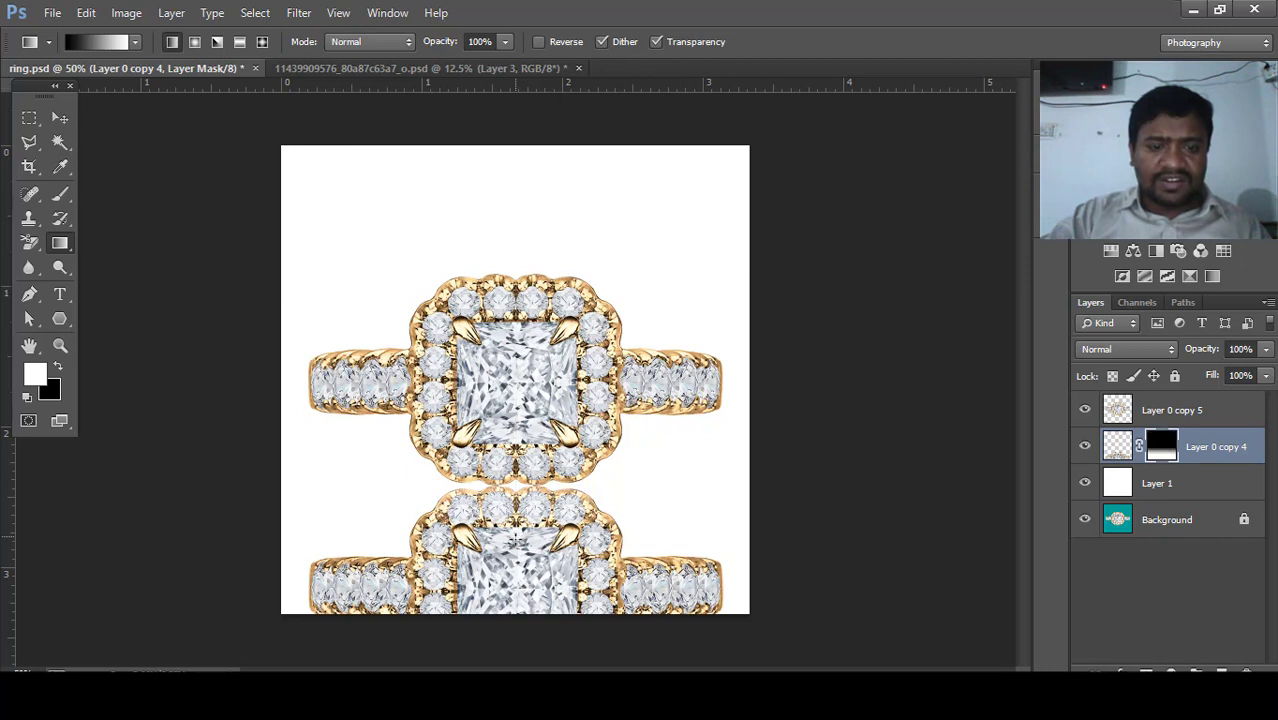
{"action": "mouse_move", "coordinate": [512, 540]}
{"action": "left_mouse_down"}
{"action": "mouse_move", "coordinate": [514, 368]}
{"action": "mouse_move", "coordinate": [459, 545]}
{"action": "left_mouse_up"}
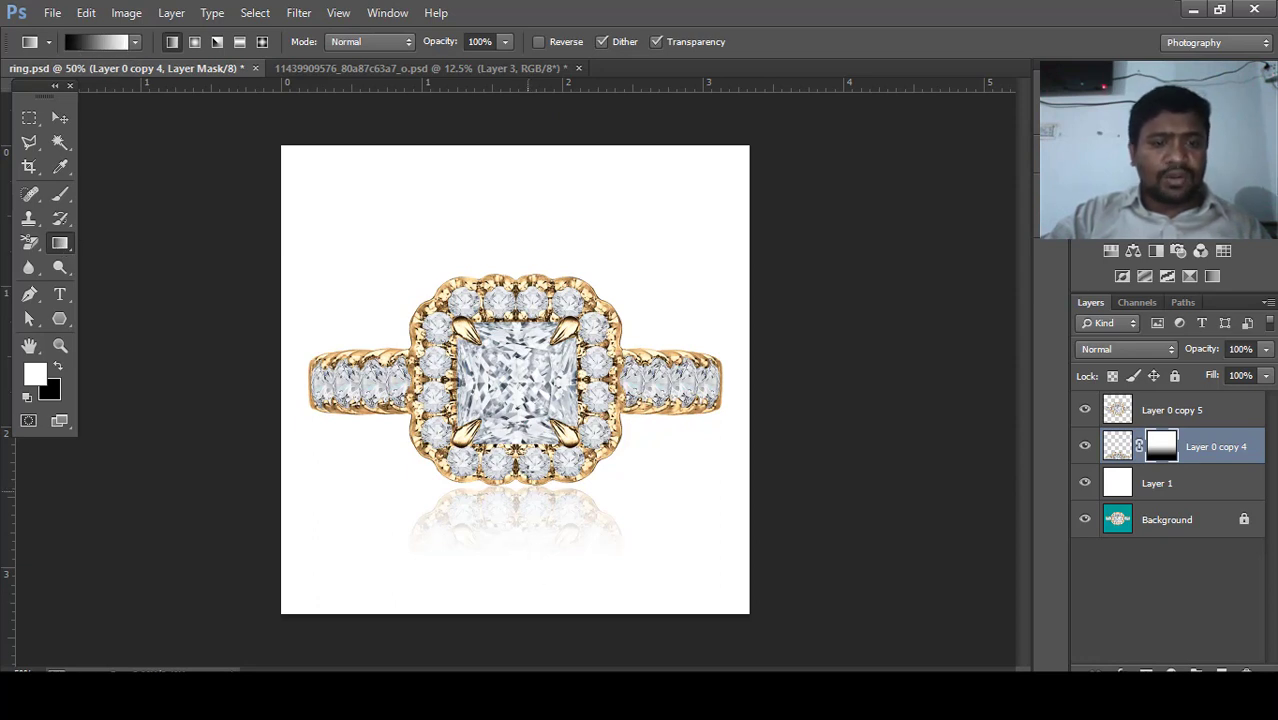
{"action": "left_click_drag", "start_coordinate": [516, 542], "coordinate": [516, 414]}
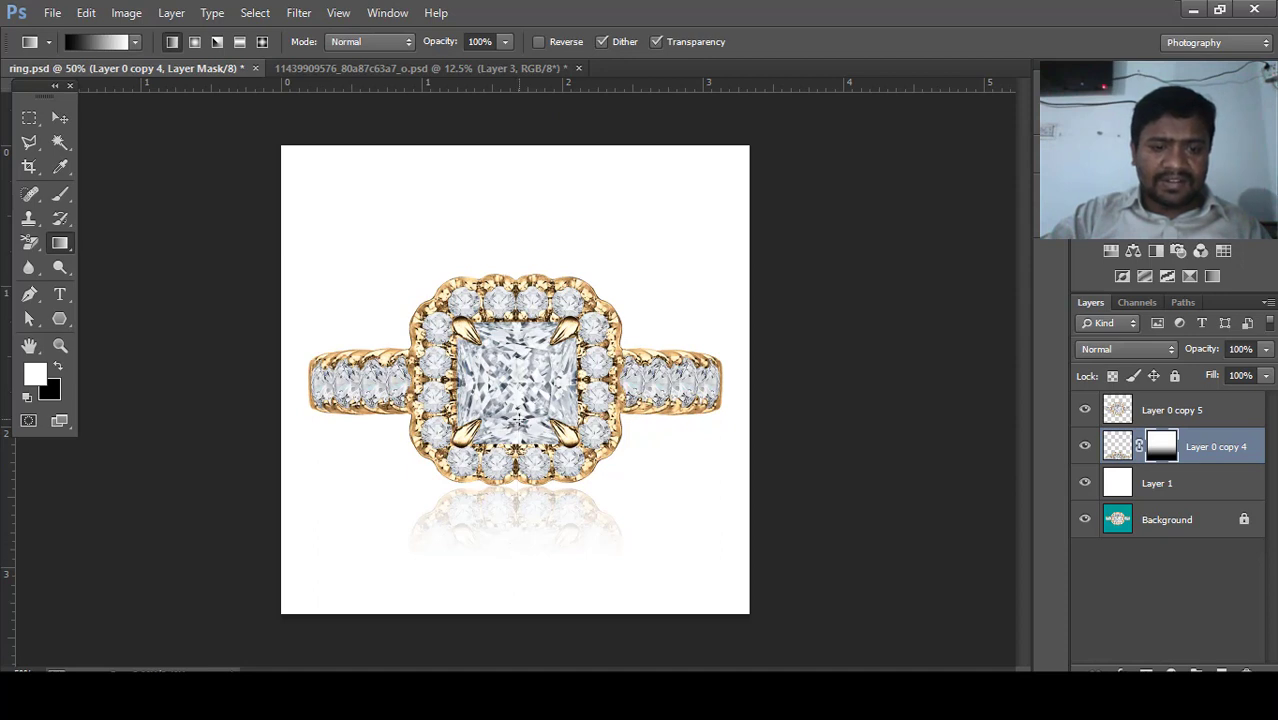
{"action": "left_click_drag", "start_coordinate": [510, 540], "coordinate": [511, 384]}
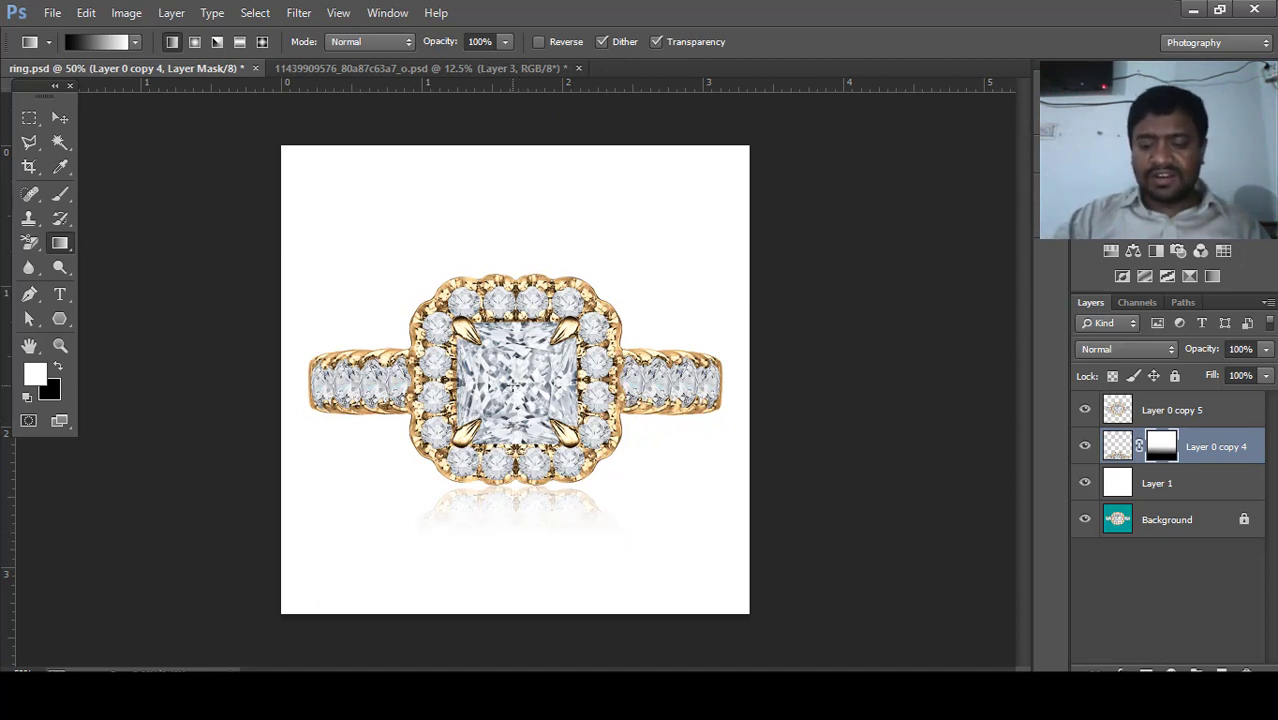
{"action": "key", "text": "ctrl+plus"}
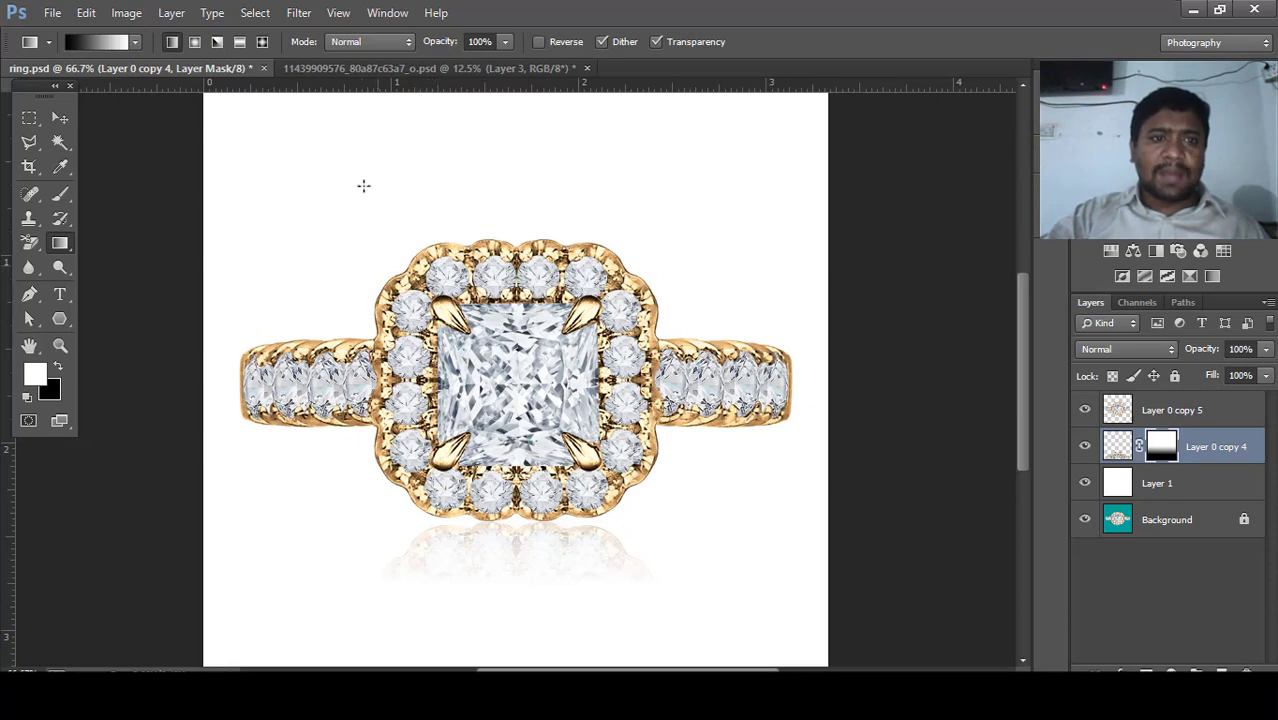
{"action": "left_click", "coordinate": [388, 70]}
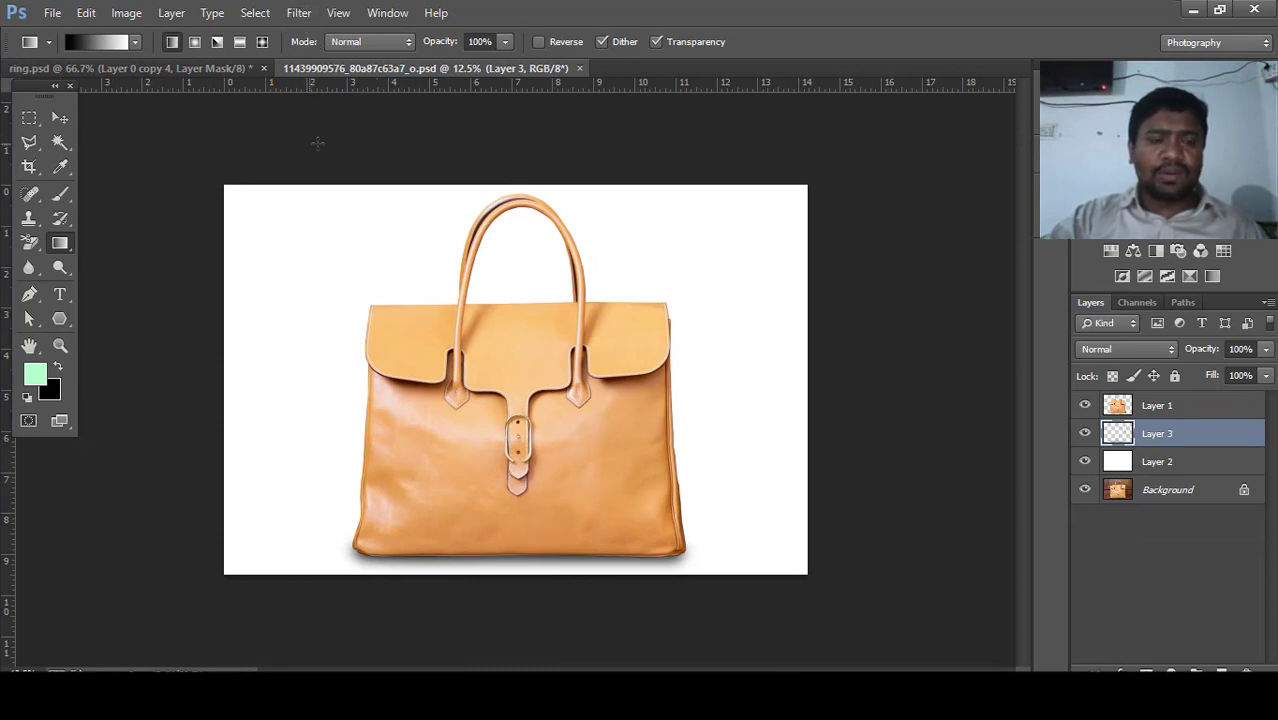
{"action": "left_click", "coordinate": [126, 70]}
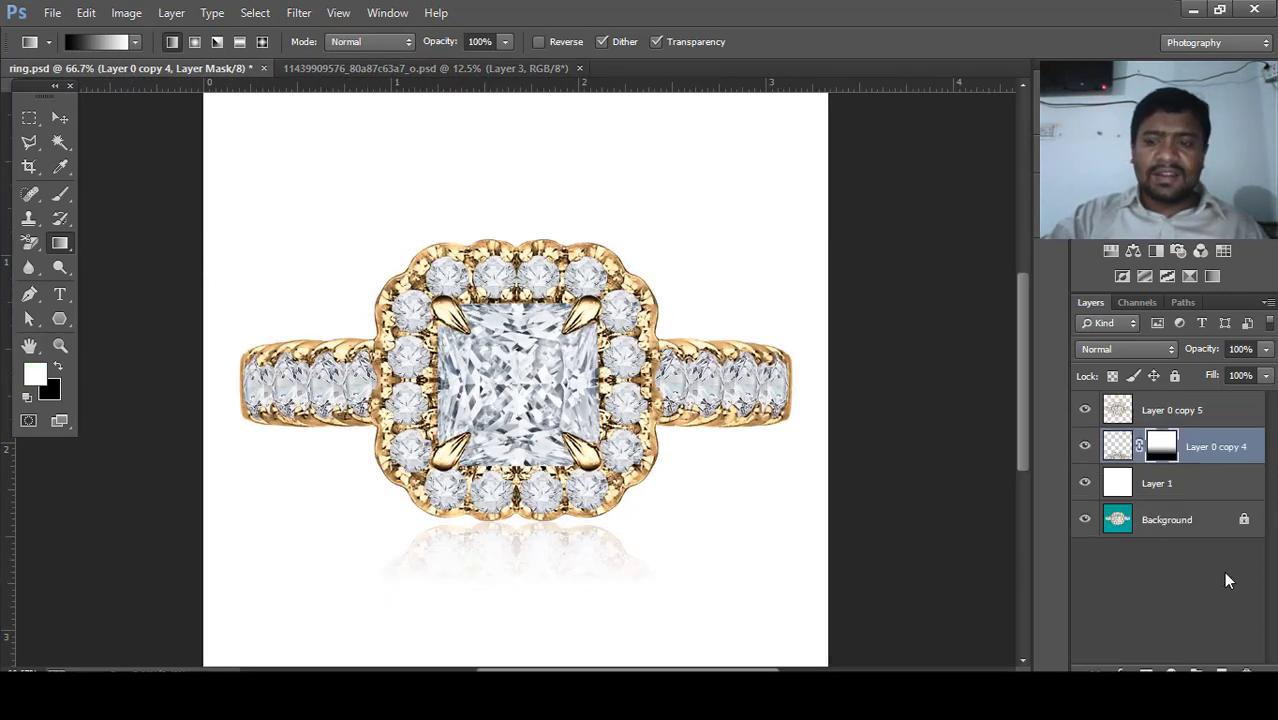